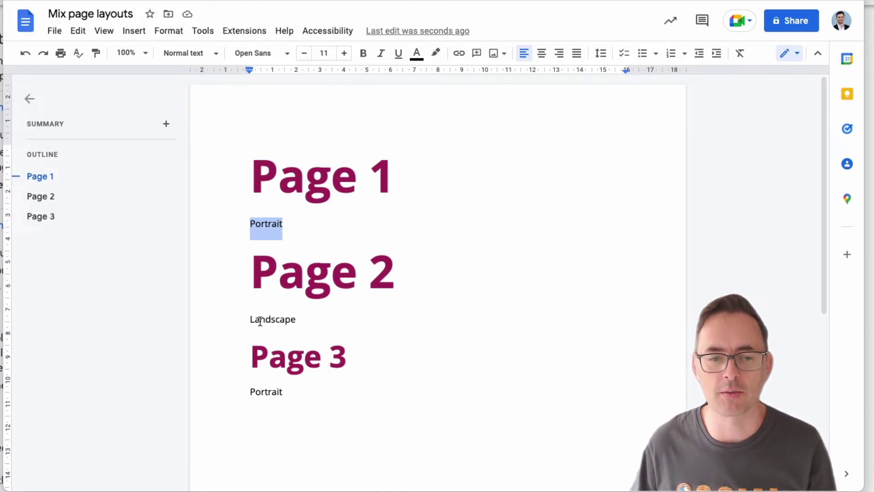
- Insert page breaks before the Page 2 and Page 3 headings so each starts a new page
left_click(257, 393)
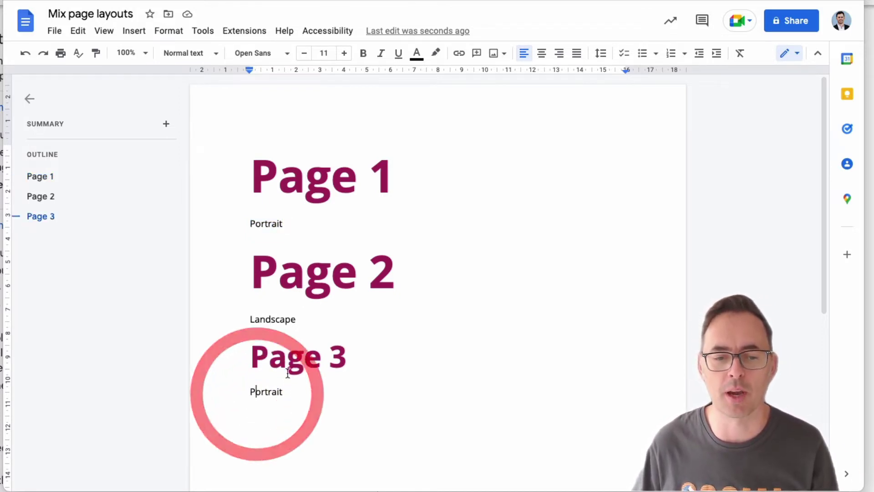
left_click(249, 362)
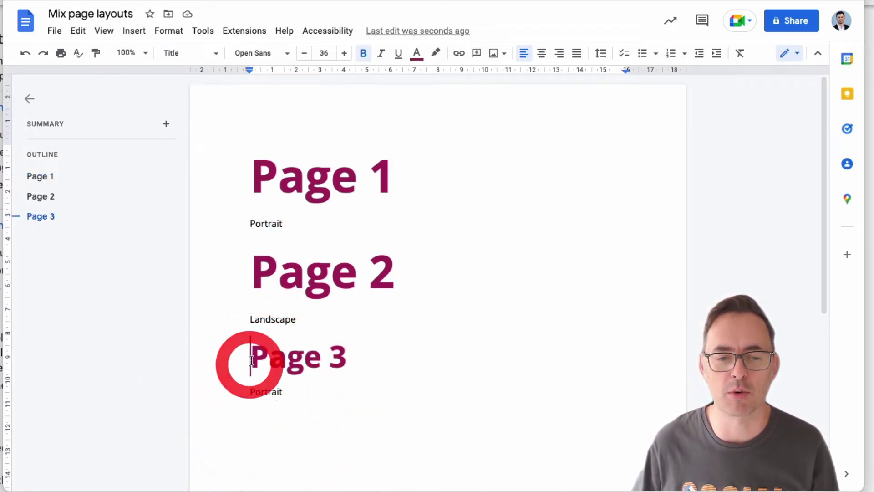
left_click(249, 269)
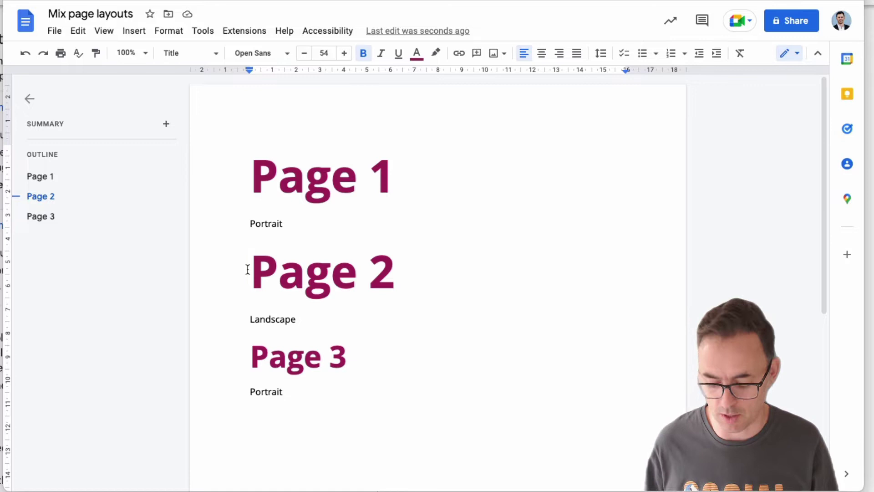
key("ctrl+Return")
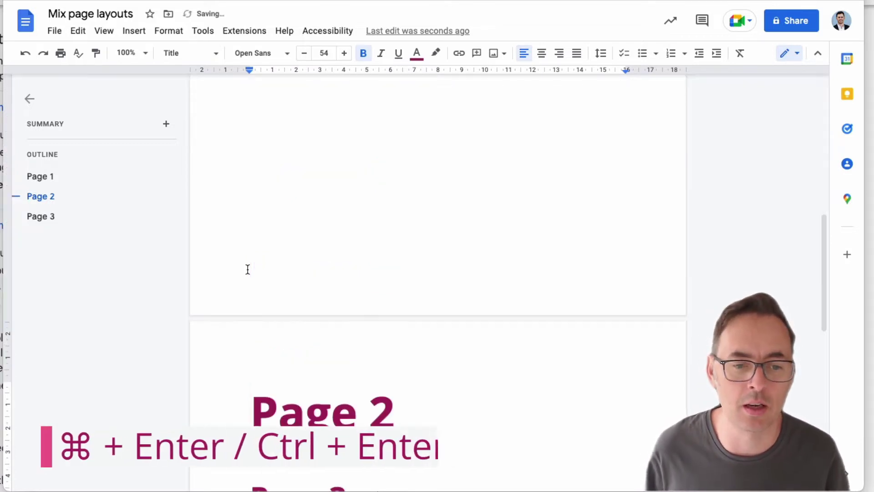
key("Down")
key("Down")
key("Down")
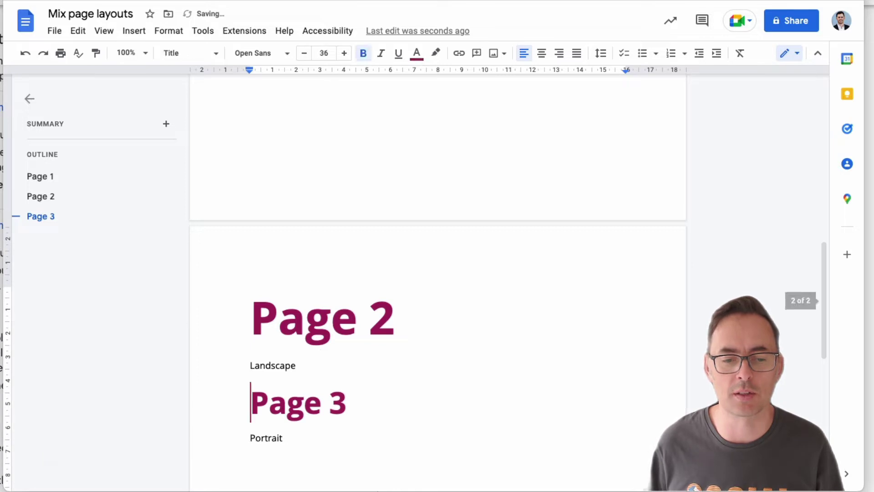
key("ctrl+Return")
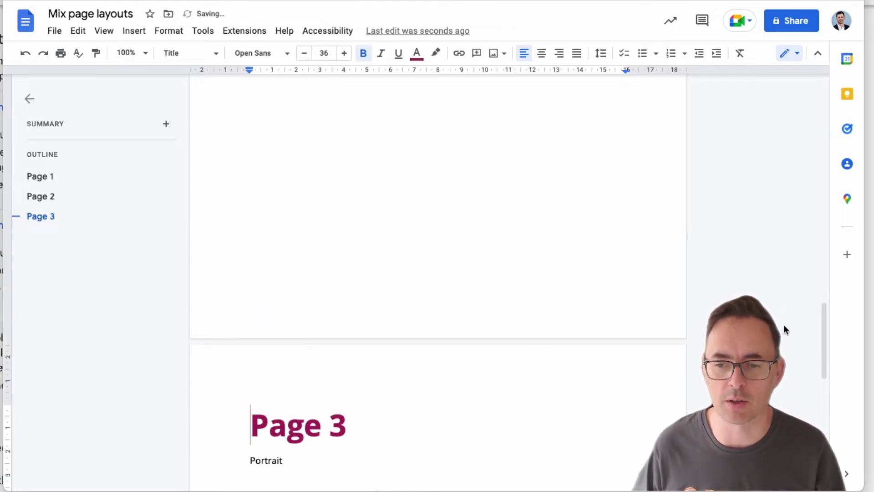
scroll(796, 316, "down", 3)
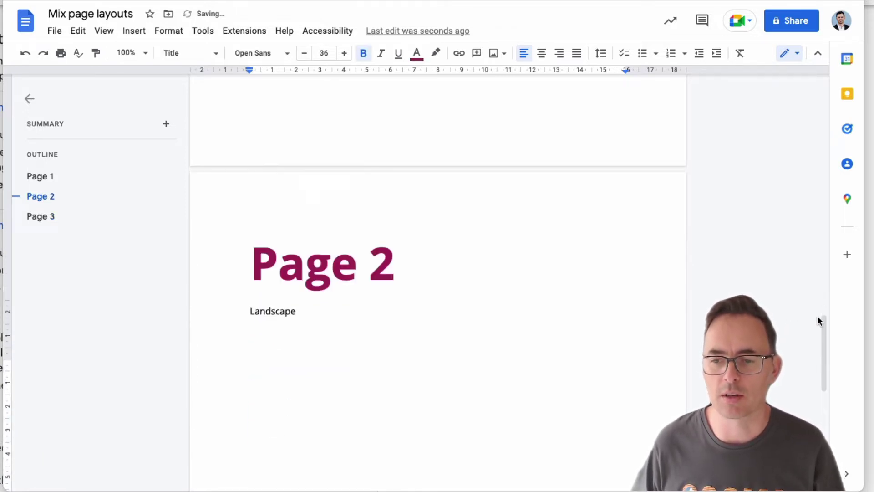
left_click_drag(817, 321, 757, 250)
- In File > Page setup, set the orientation to Landscape and apply it
left_click(385, 173)
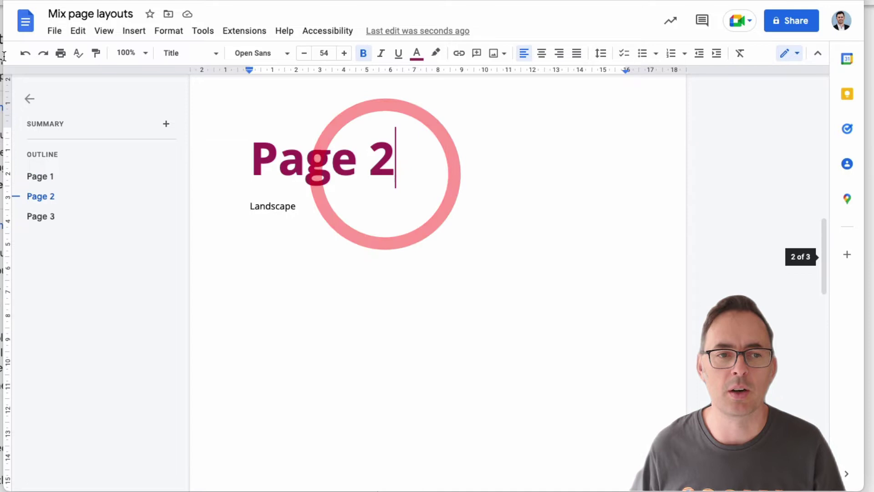
left_click(56, 31)
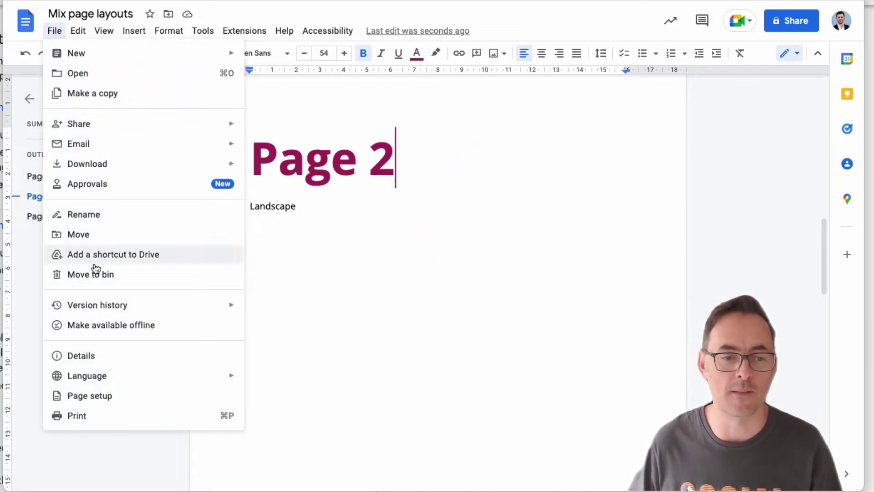
left_click(101, 398)
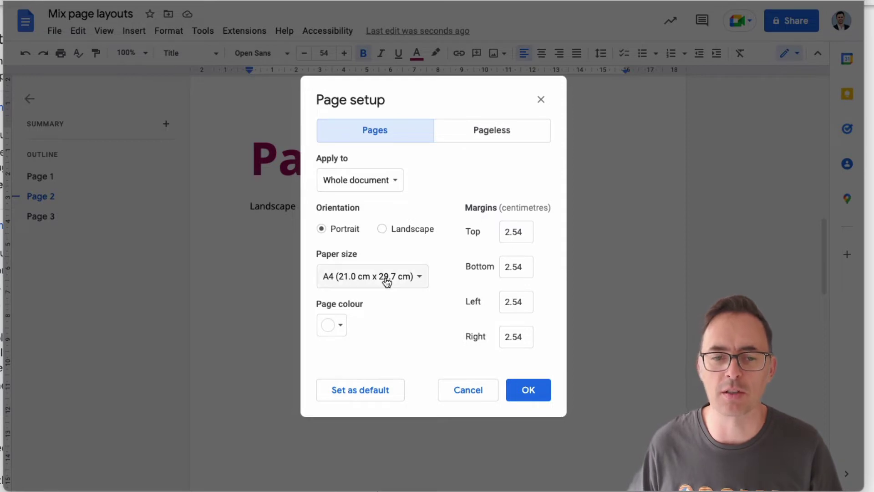
left_click(326, 325)
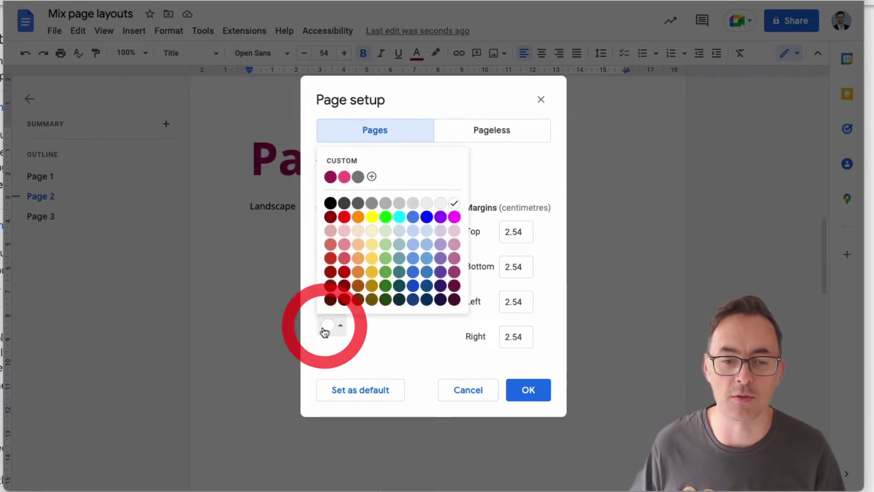
left_click(399, 336)
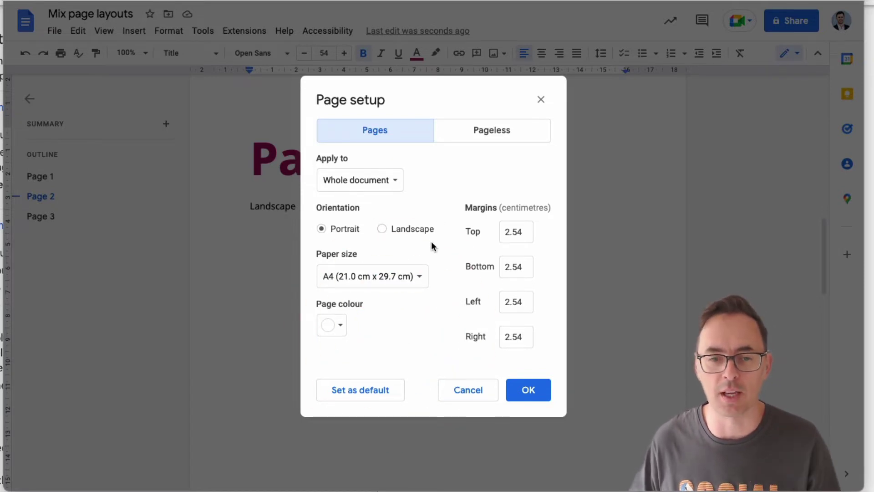
left_click(382, 229)
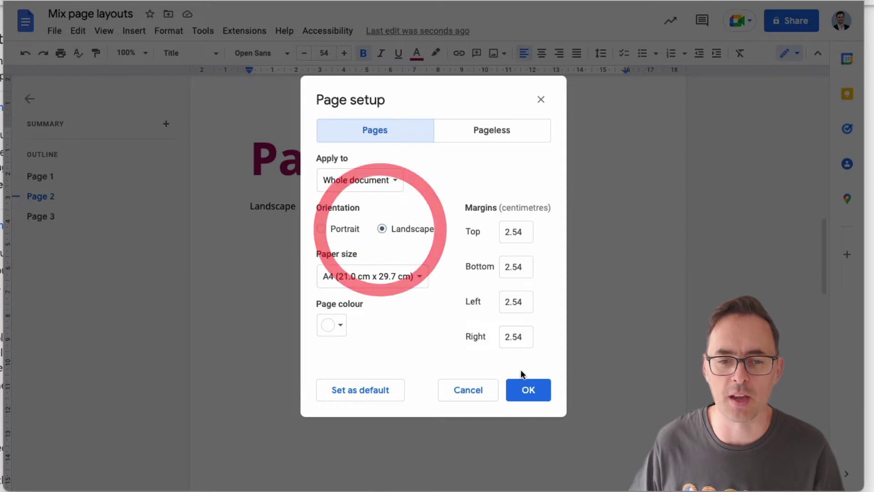
left_click(528, 388)
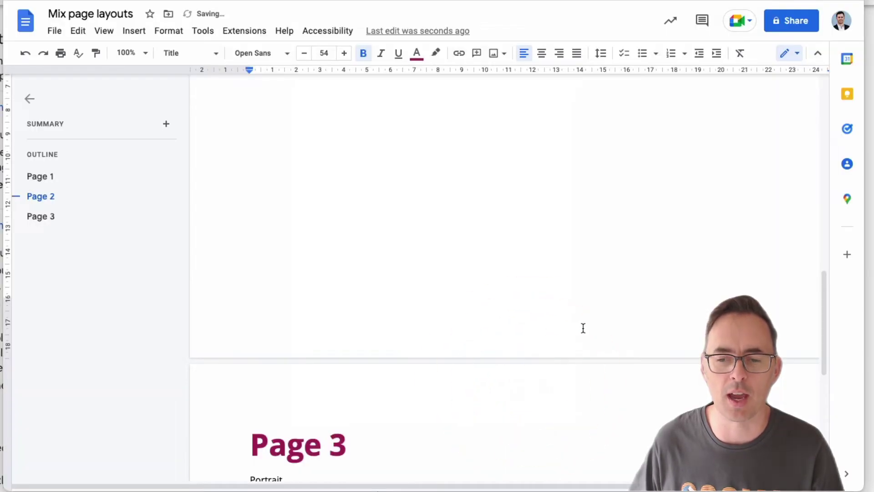
- Collapse the document outline and select the Landscape line on page 2
scroll(583, 328, "up", 15)
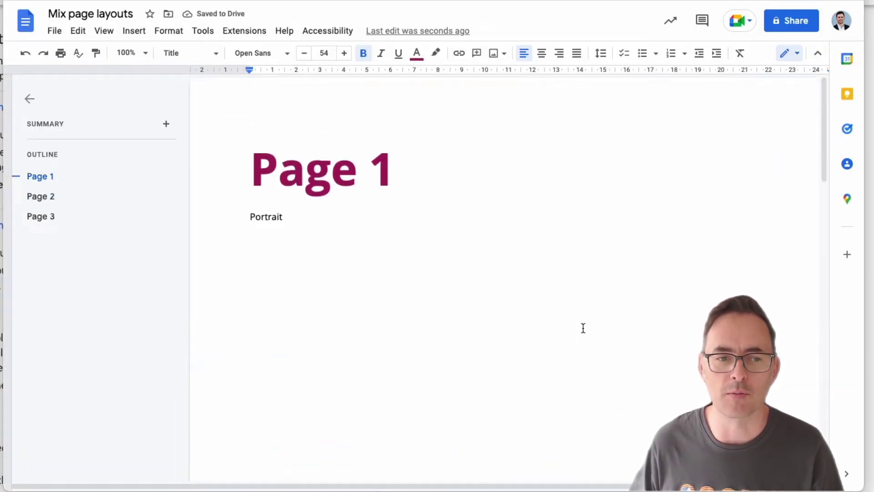
scroll(260, 190, "down", 15)
left_click(29, 100)
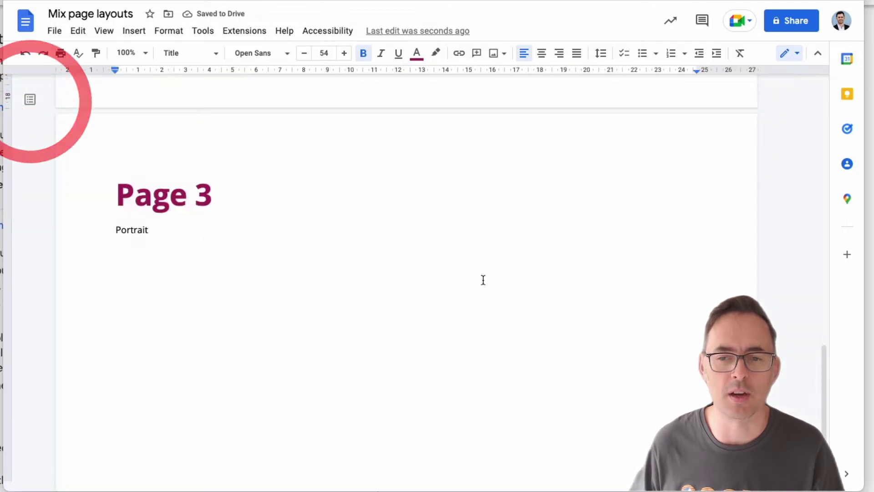
scroll(501, 296, "down", 3)
scroll(535, 309, "up", 15)
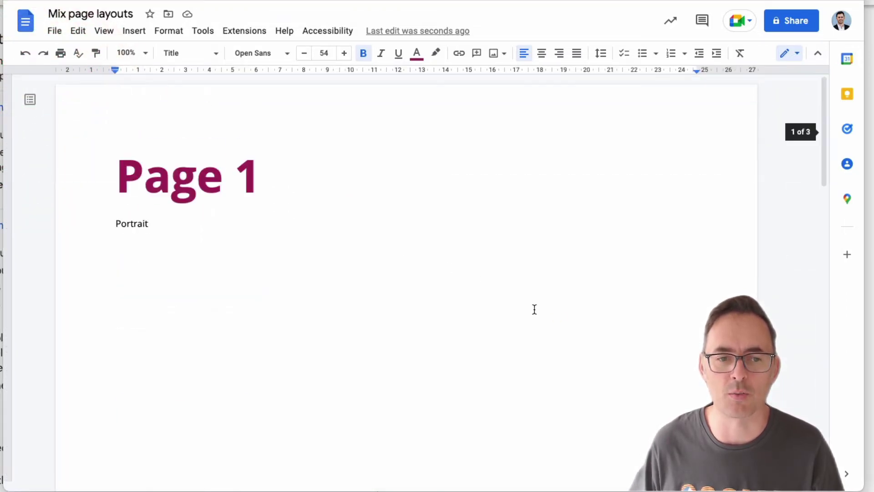
scroll(274, 291, "down", 10)
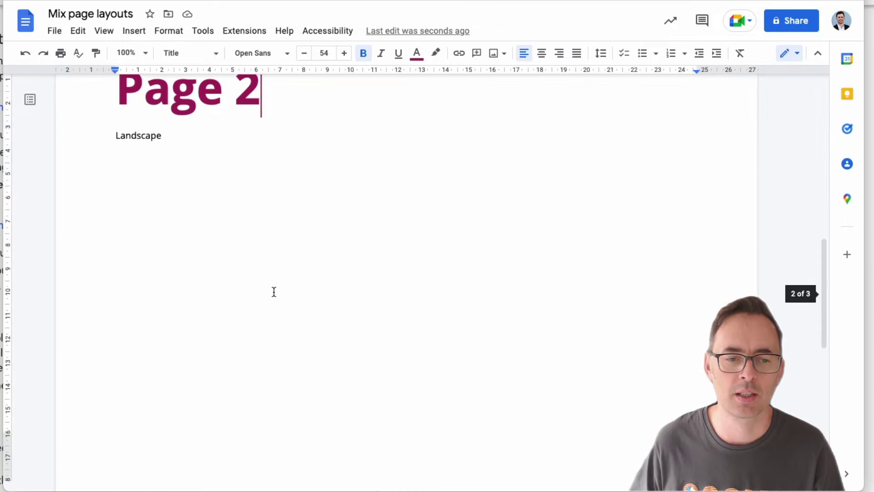
left_click(269, 209)
scroll(319, 213, "up", 3)
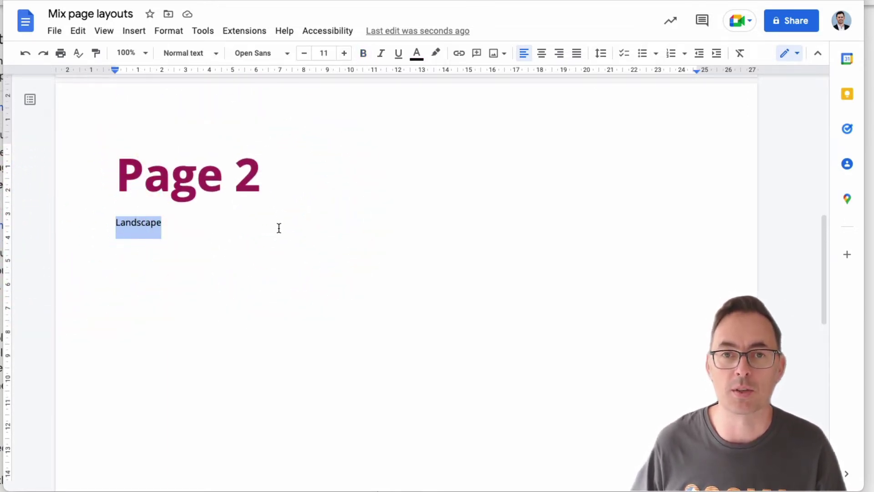
- In Page setup, apply Portrait orientation to the Whole document
left_click(55, 32)
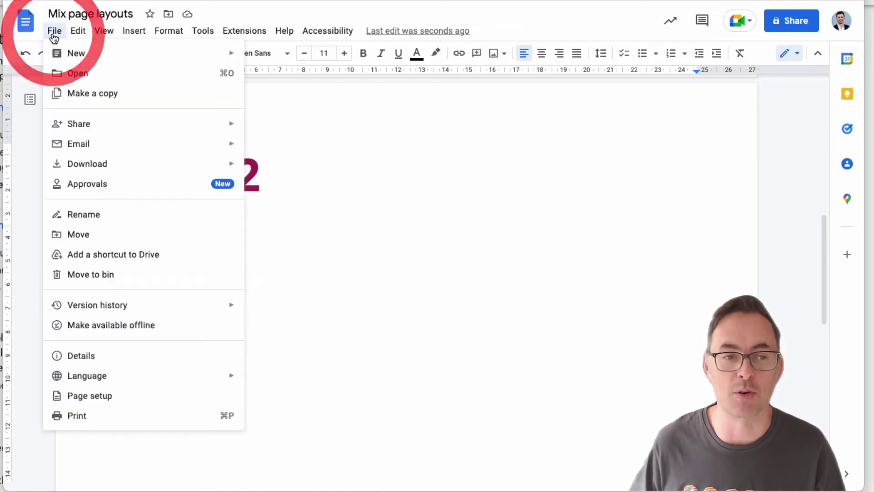
left_click(119, 394)
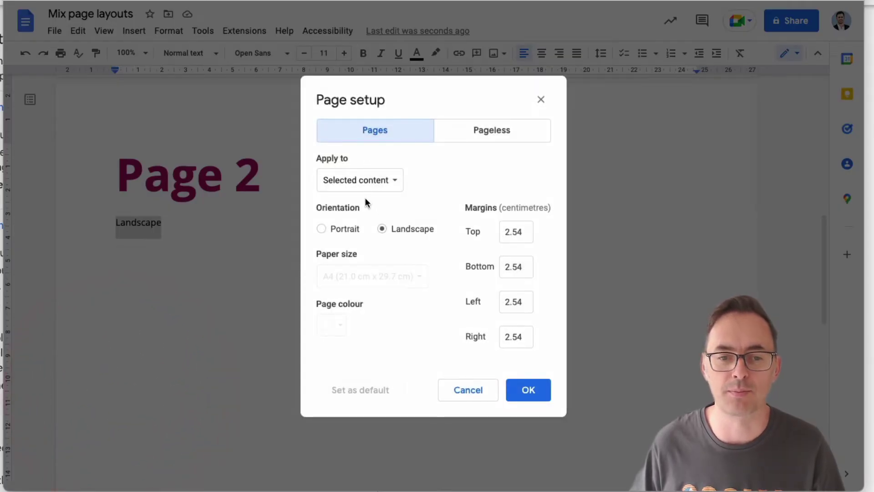
left_click(346, 180)
left_click(359, 157)
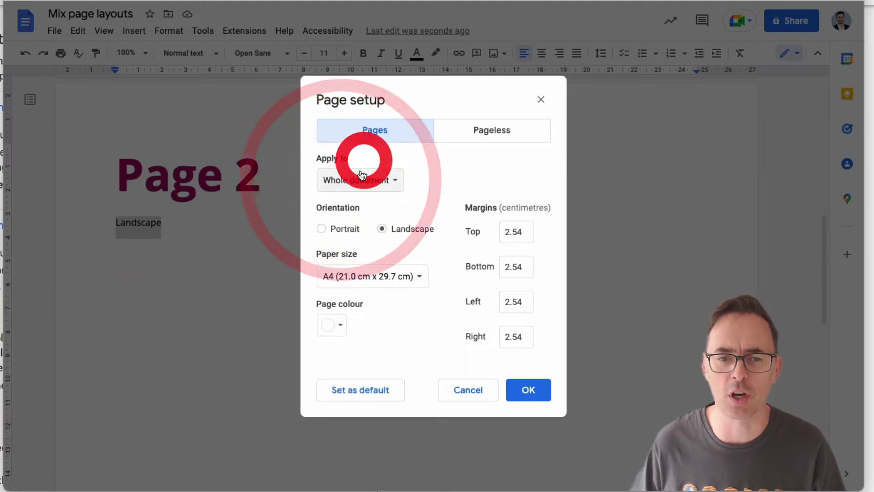
left_click(321, 228)
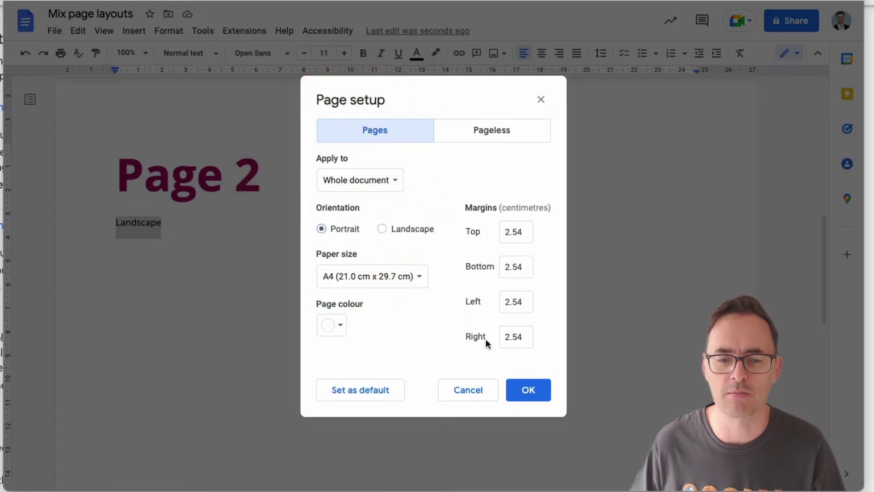
left_click(531, 394)
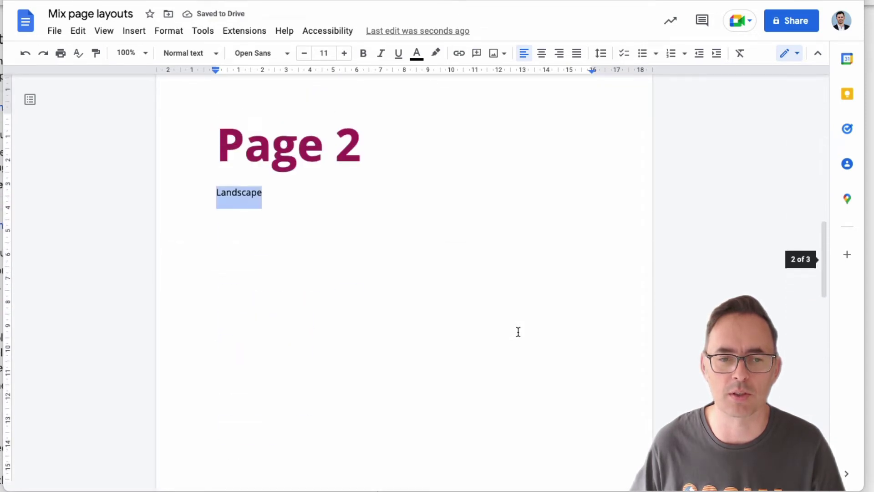
- Review the Page setup 'Apply to' choices, then cancel without changes
left_click(364, 219)
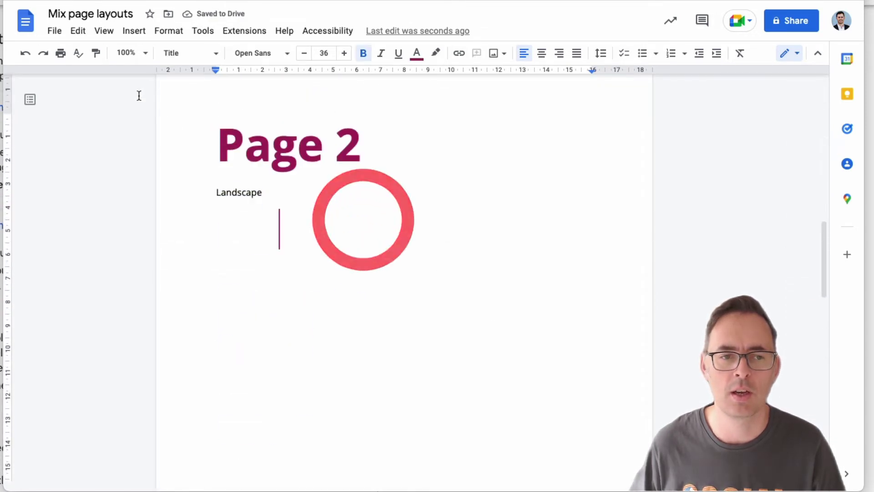
left_click(293, 176)
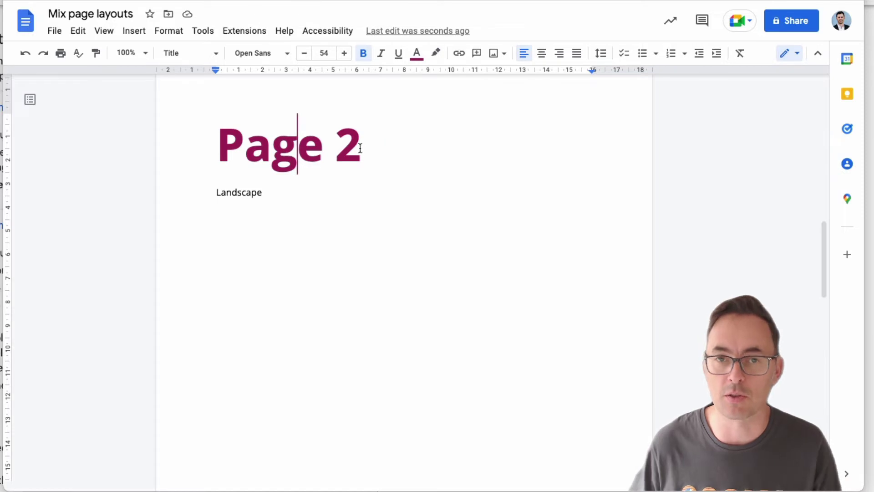
left_click(57, 35)
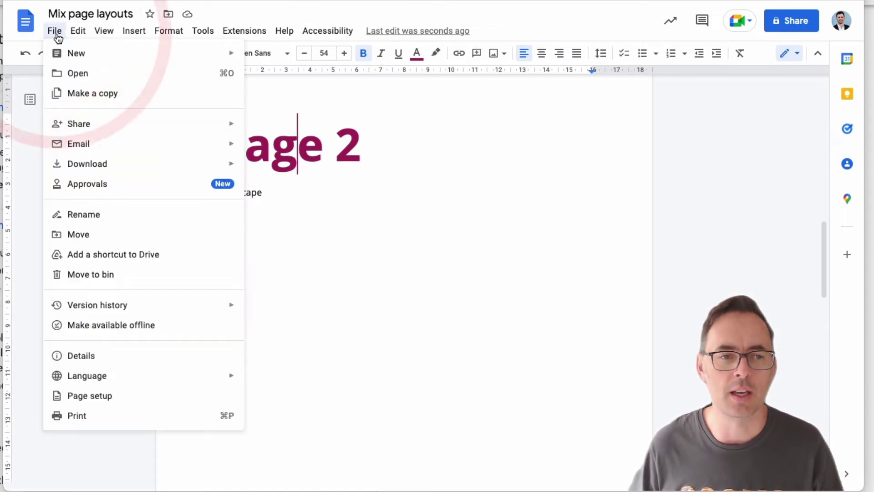
left_click(112, 396)
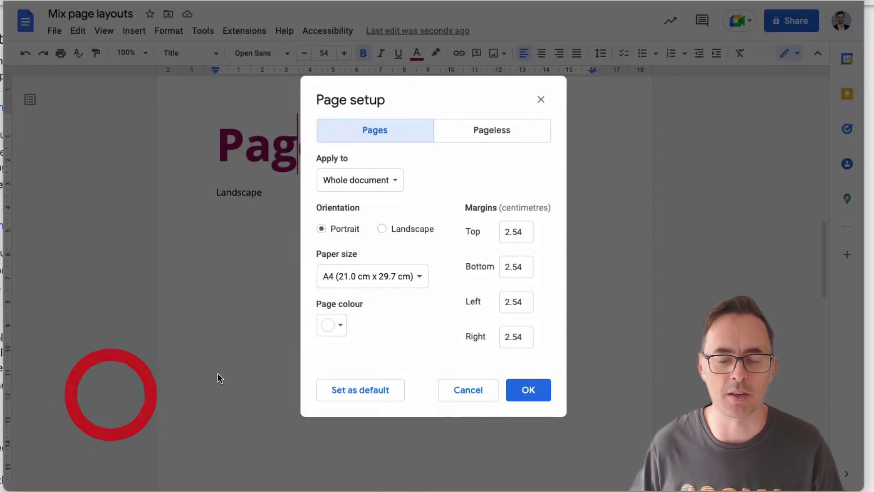
left_click(362, 179)
left_click(441, 179)
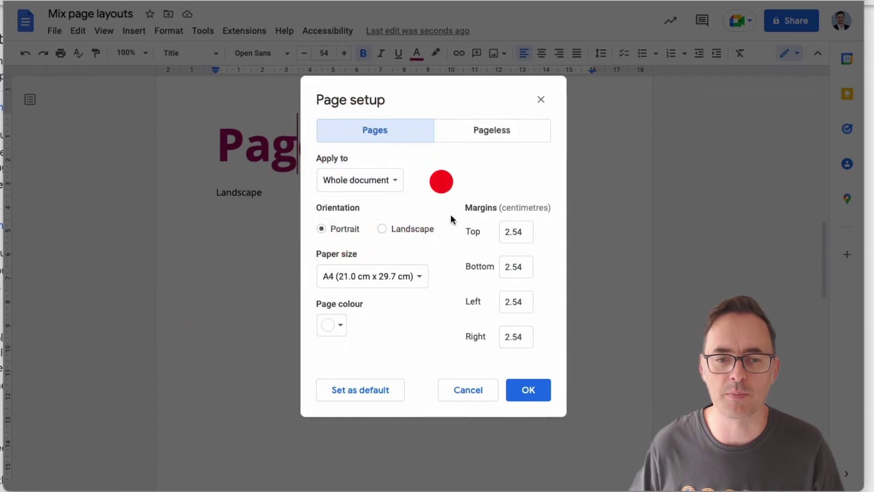
left_click(472, 390)
- Select the Page 2 heading and Landscape line, then apply Landscape to the selected content
left_click_drag(254, 209, 173, 144)
left_click(55, 31)
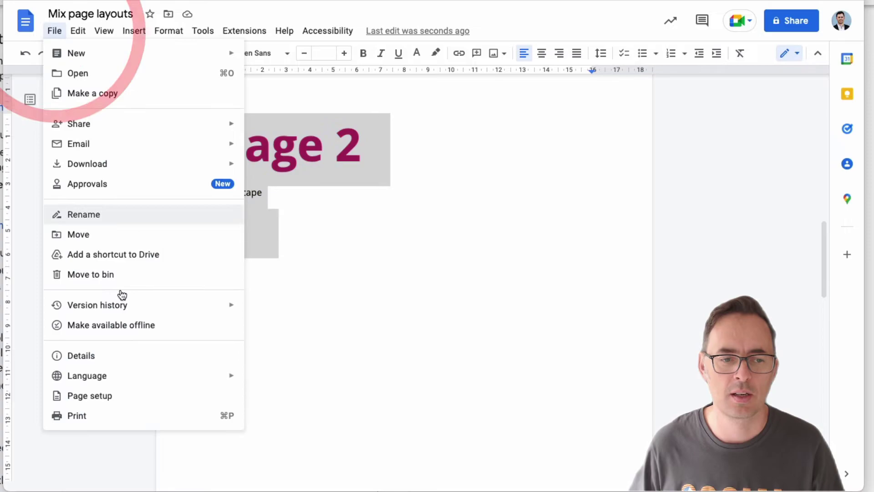
left_click(116, 396)
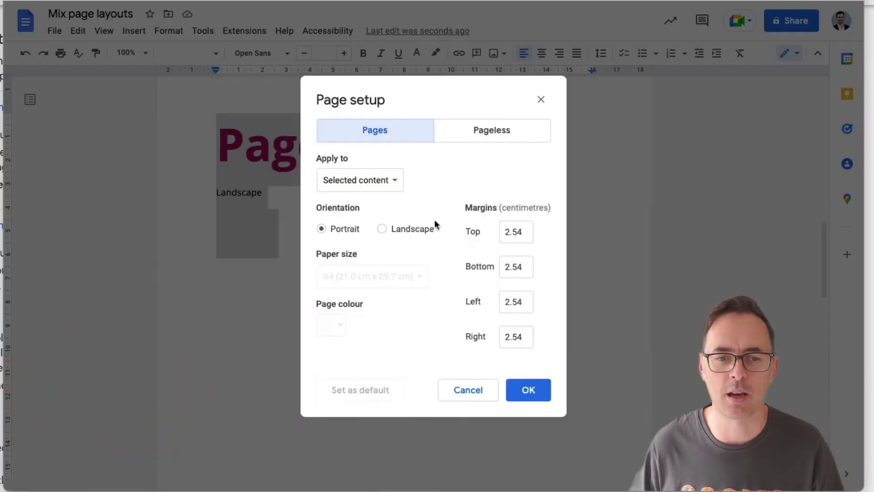
left_click(528, 389)
left_click(699, 252)
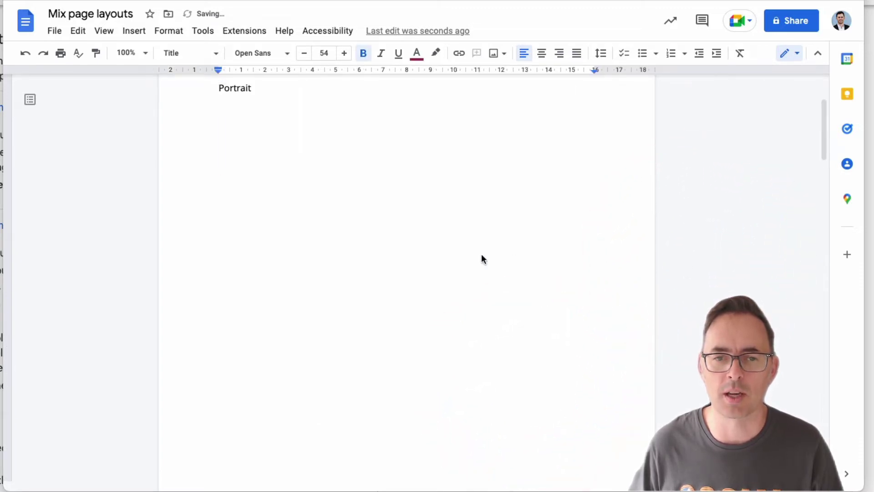
- Delete the extra blank page and check that the pages read Page 1, Page 2, Page 3
scroll(482, 257, "up", 3)
scroll(498, 261, "down", 10)
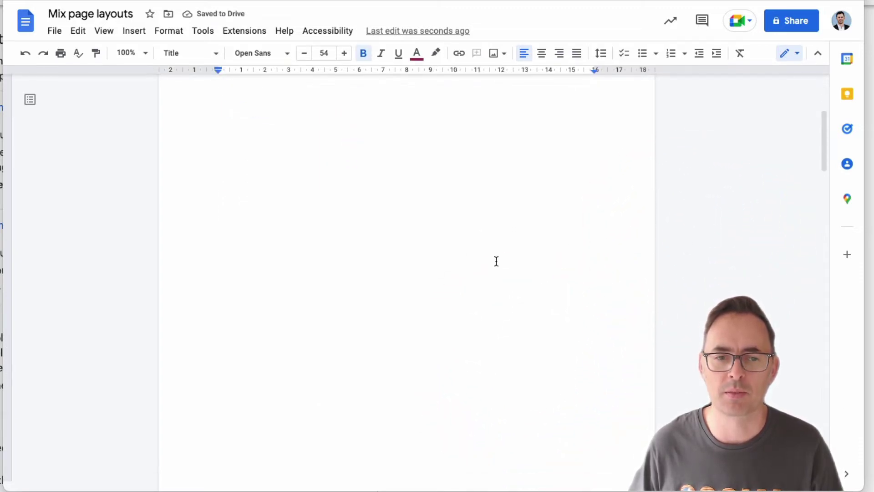
scroll(495, 261, "down", 8)
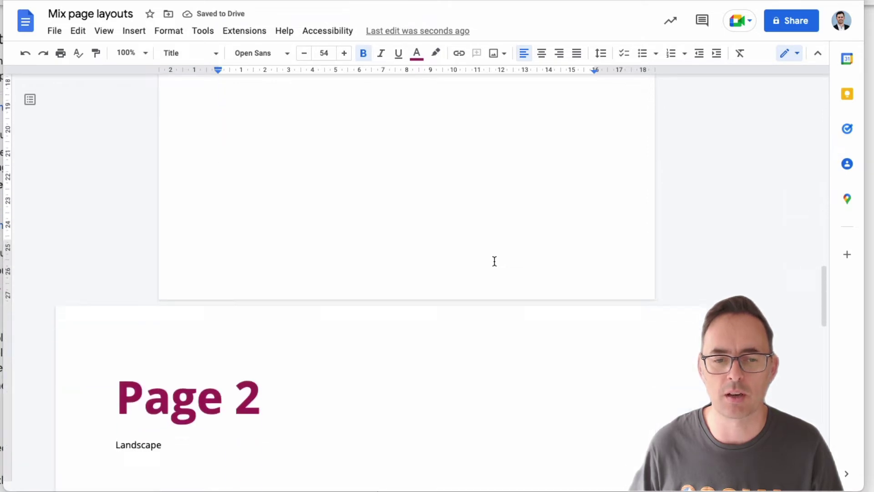
scroll(494, 260, "up", 3)
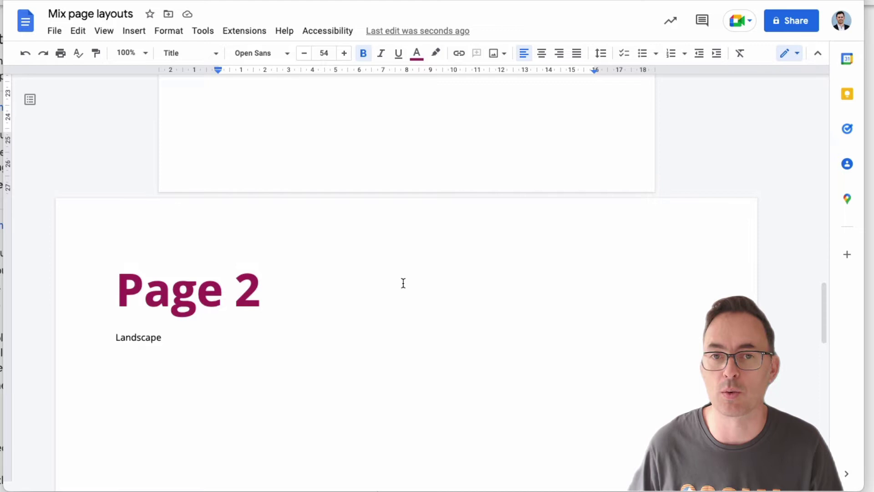
scroll(403, 283, "down", 14)
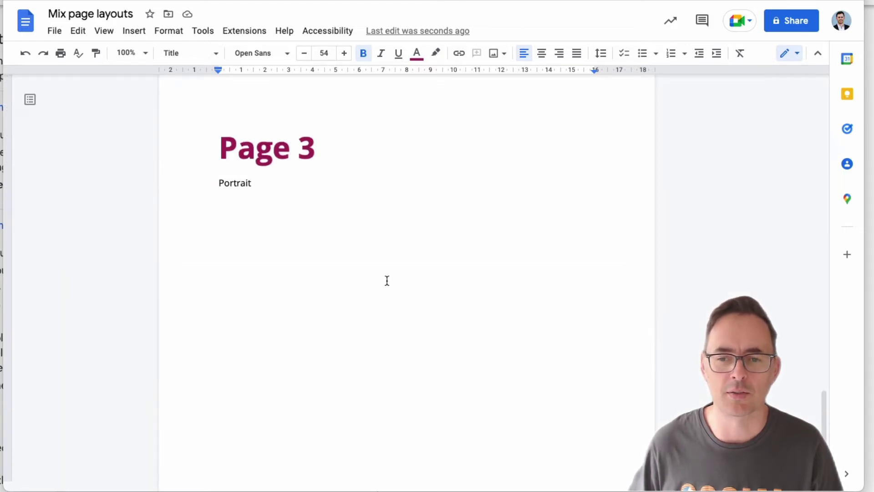
scroll(387, 280, "down", 5)
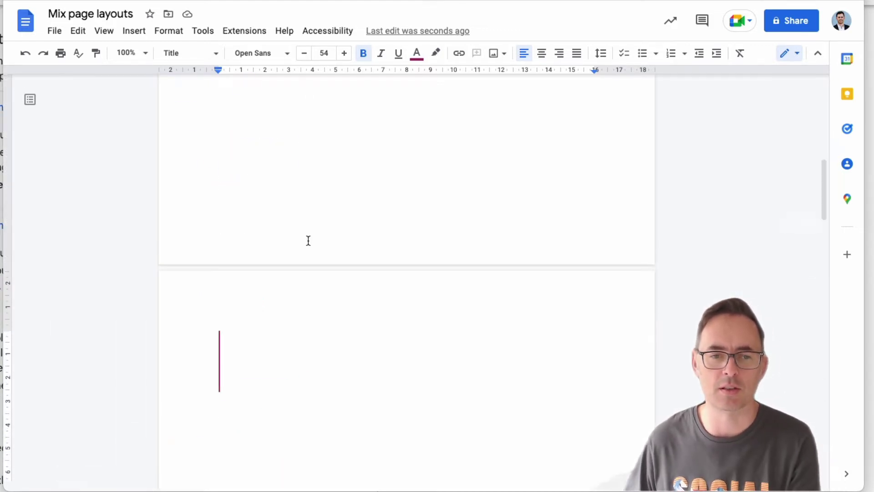
left_click(297, 362)
type("Page 1 Portrait")
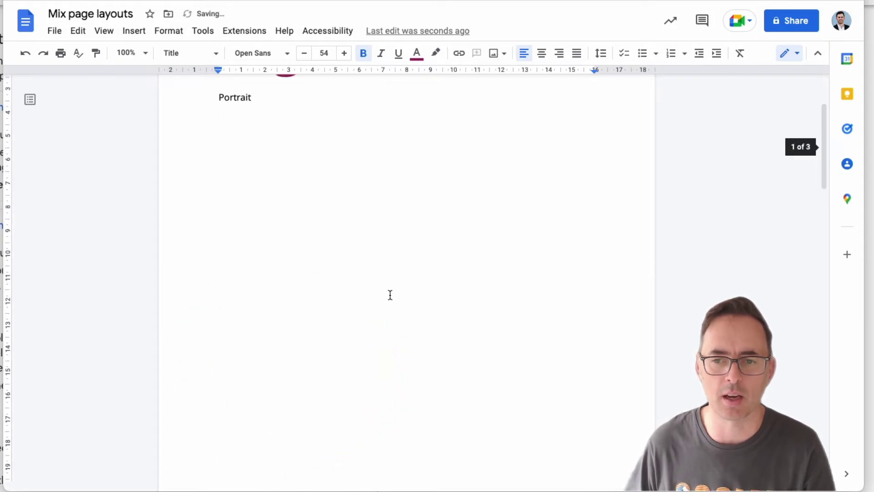
scroll(390, 294, "down", 20)
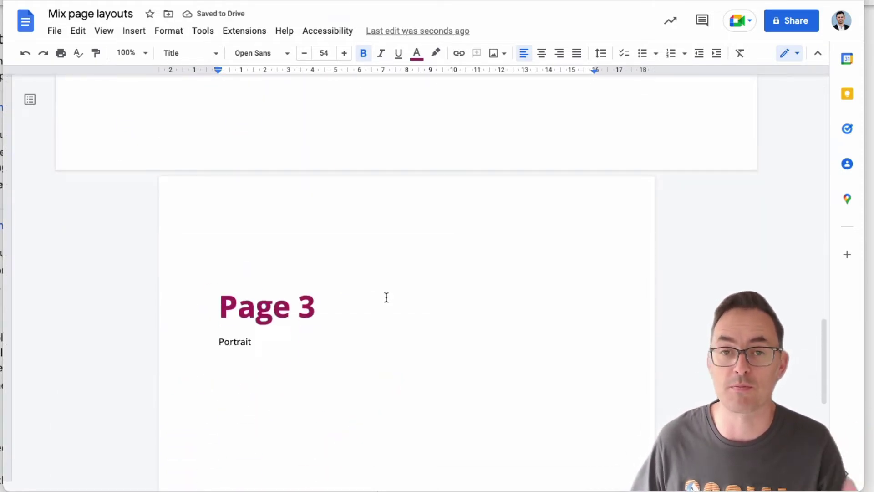
scroll(386, 298, "up", 10)
left_click(288, 243)
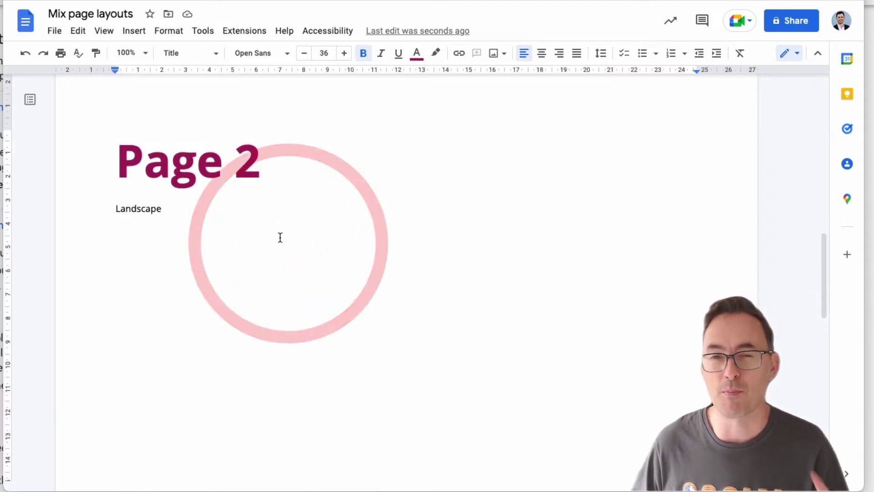
left_click(264, 225)
left_click(262, 211)
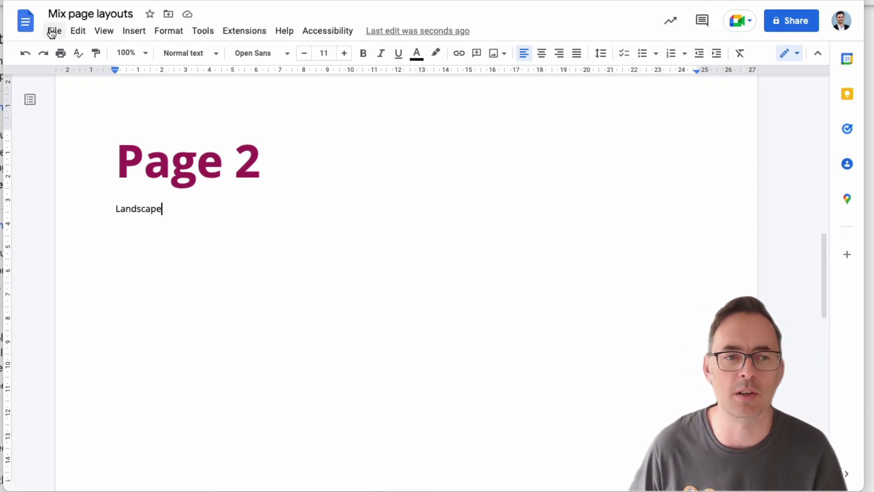
- In Page setup, apply Portrait orientation to the Whole document, returning Page 2 to portrait
left_click(246, 252)
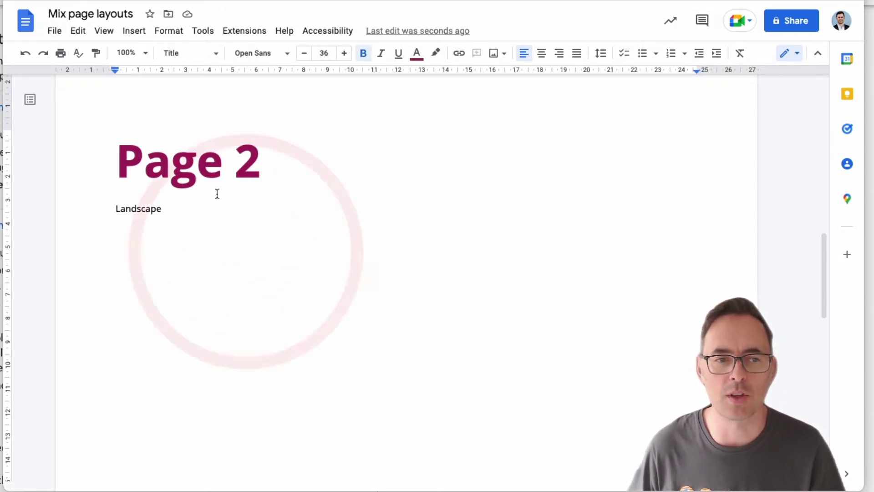
scroll(216, 194, "up", 1)
left_click(56, 36)
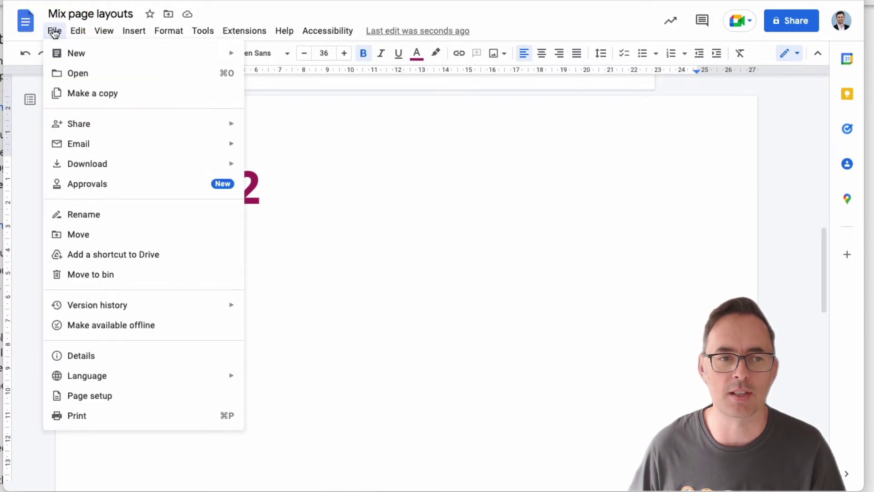
left_click(94, 398)
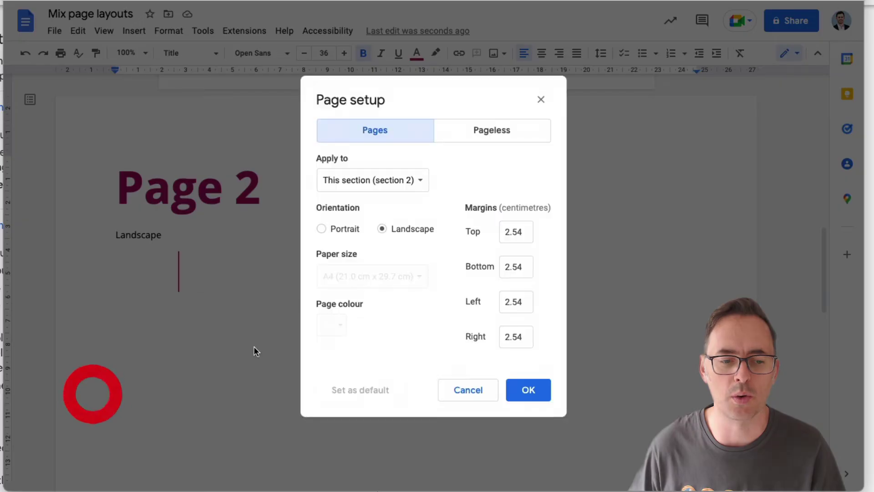
left_click(350, 178)
left_click(366, 157)
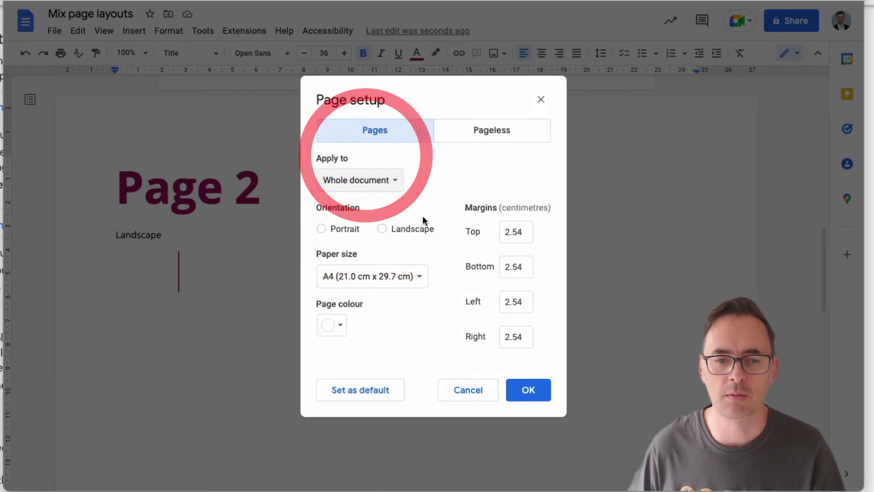
left_click(382, 228)
left_click(332, 229)
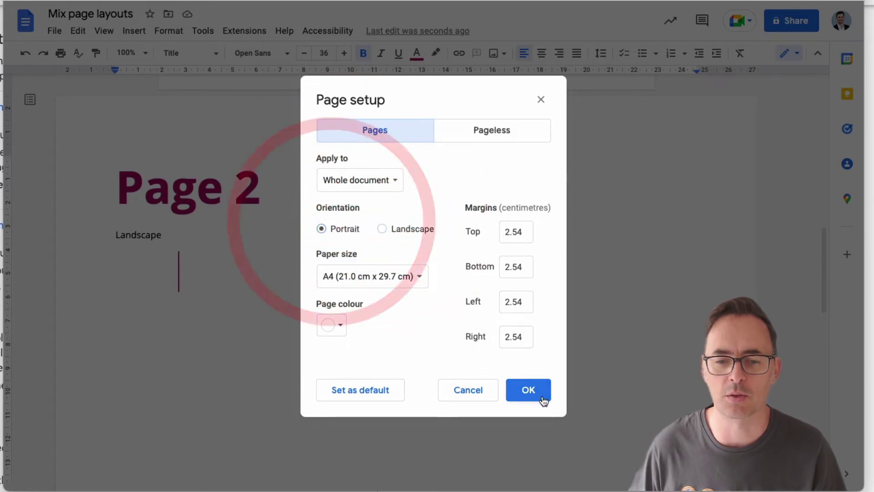
left_click(529, 390)
scroll(398, 229, "up", 1)
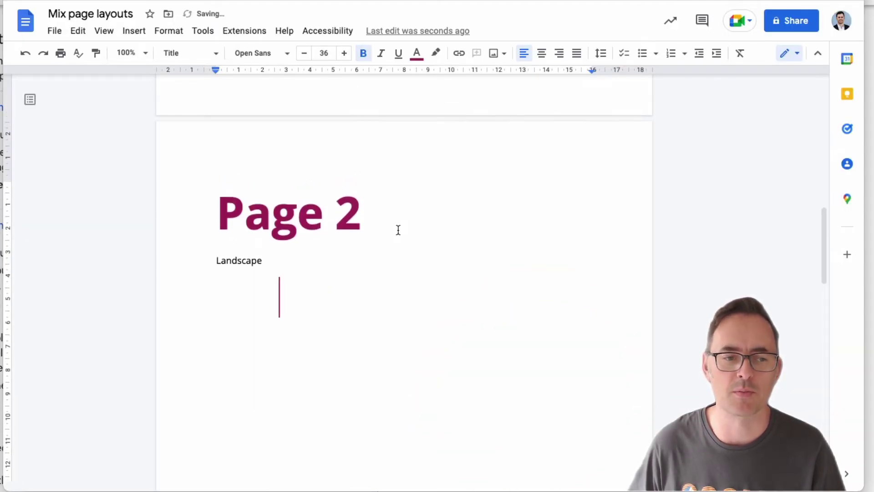
- Add a page break after Page 3 and create a Page 4 heading with a Portrait line
left_click(219, 217)
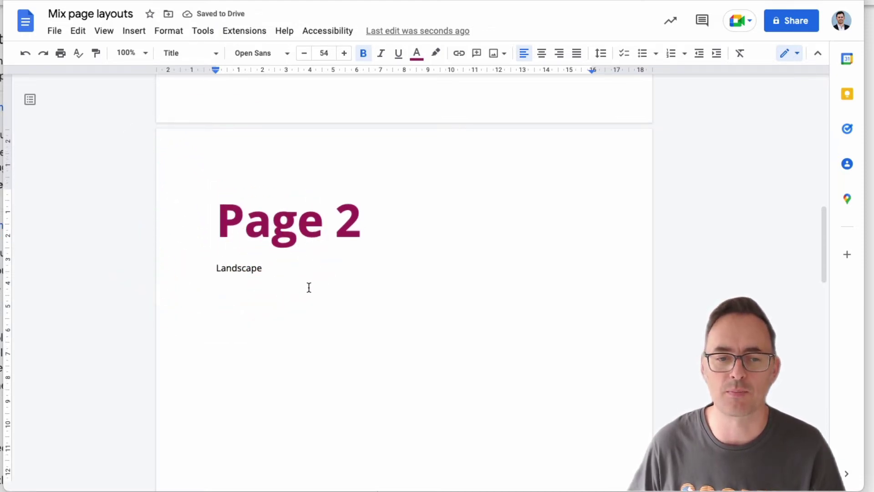
scroll(309, 287, "down", 8)
left_click_drag(203, 288, 281, 324)
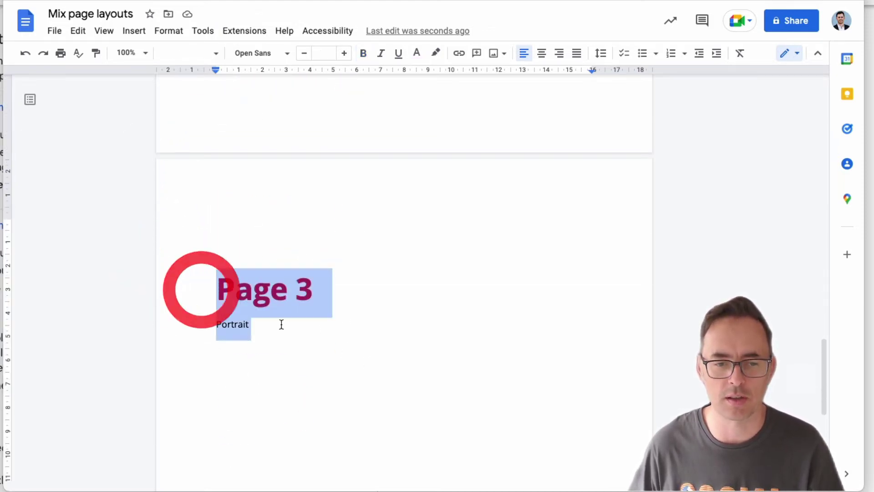
left_click(344, 361)
key("ctrl+Return")
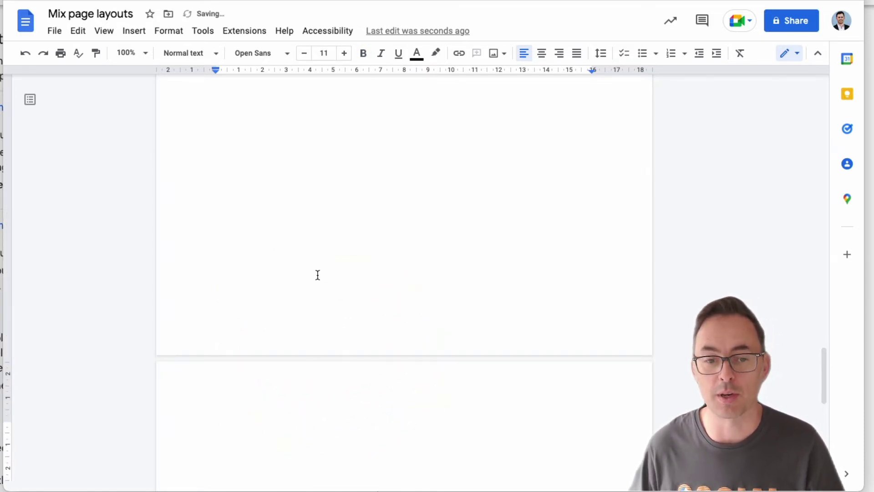
scroll(321, 295, "down", 1)
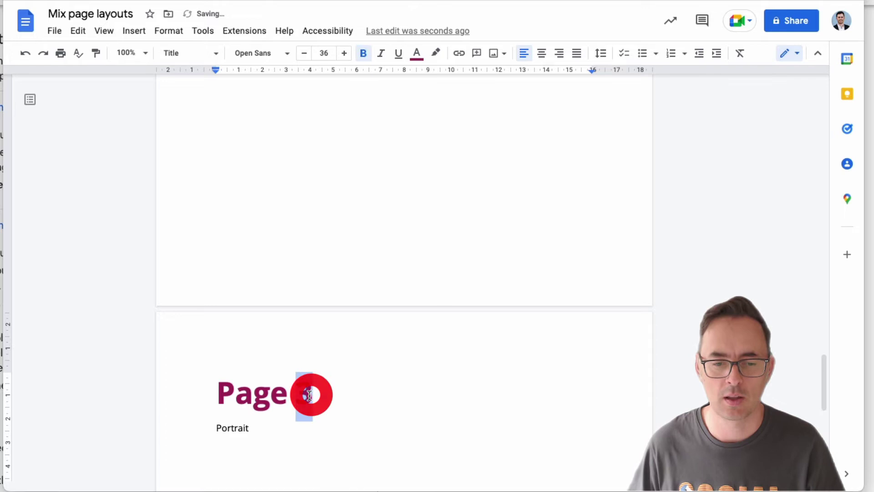
type("34")
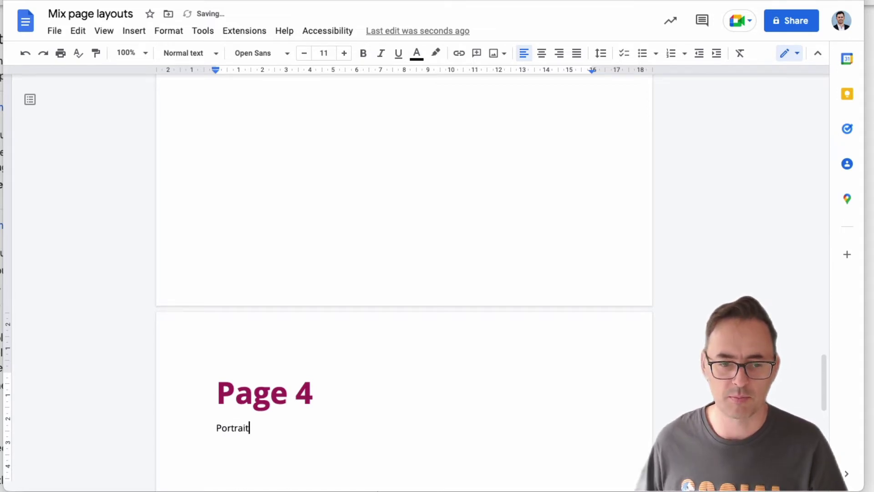
scroll(363, 294, "up", 5)
scroll(324, 265, "up", 5)
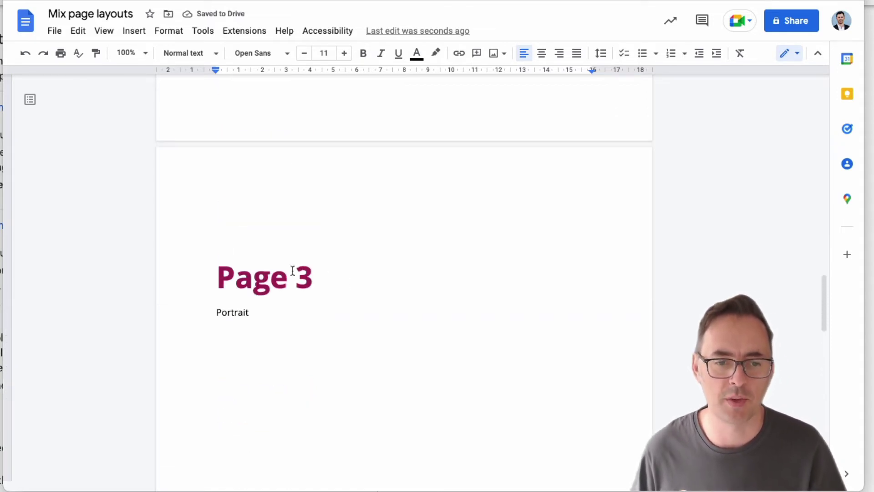
- Replace the word Portrait under the Page 3 heading with Landscape
left_click(229, 307)
scroll(328, 242, "up", 12)
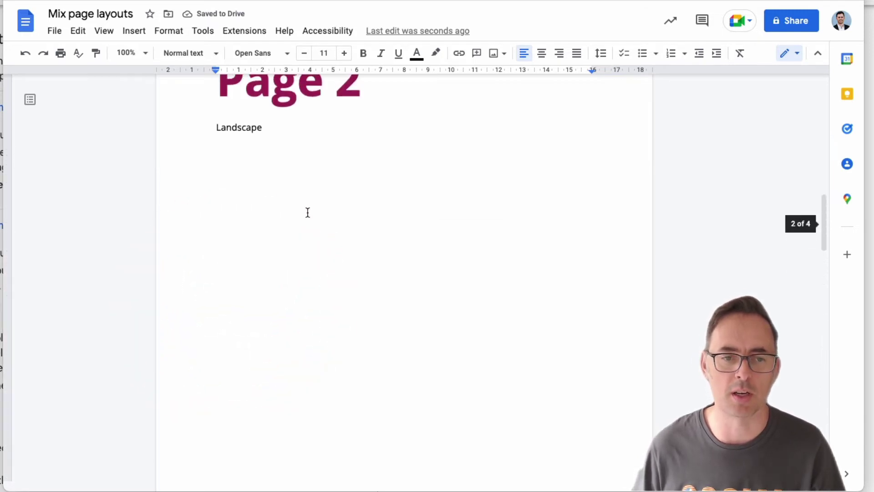
left_click(230, 142)
scroll(336, 352, "down", 10)
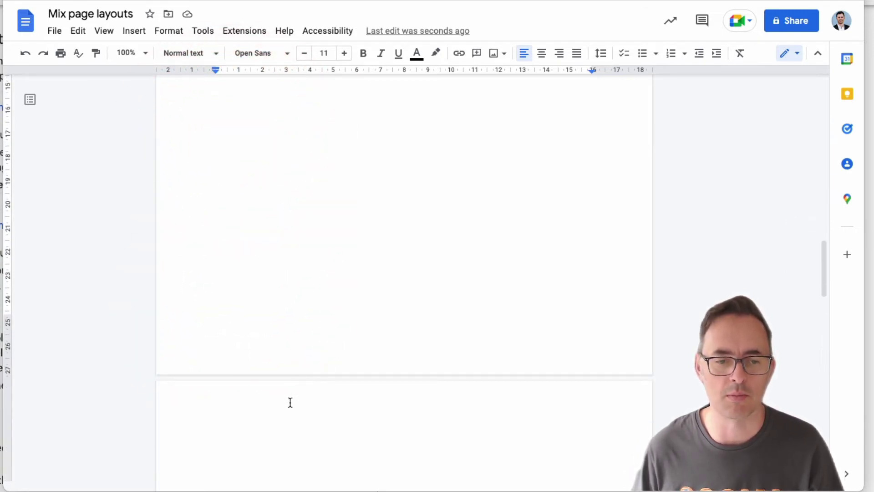
left_click(236, 461)
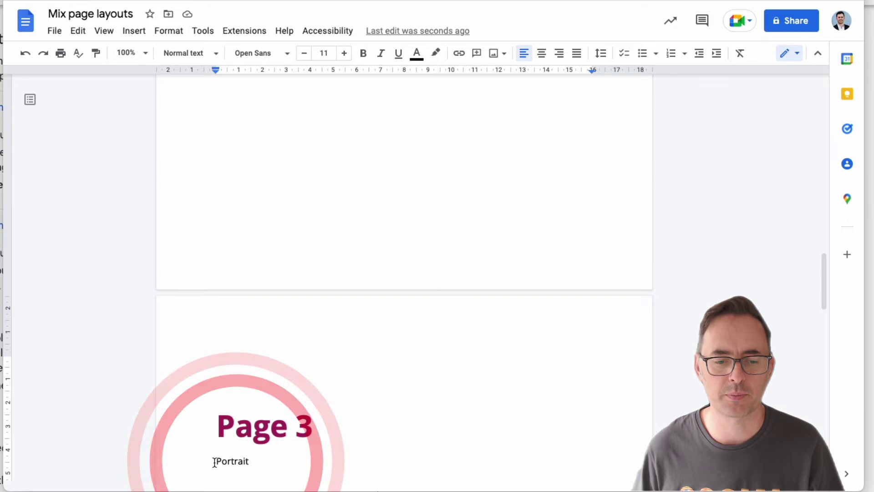
double_click(223, 458)
type("Landscape")
scroll(368, 400, "up", 10)
left_click(217, 209)
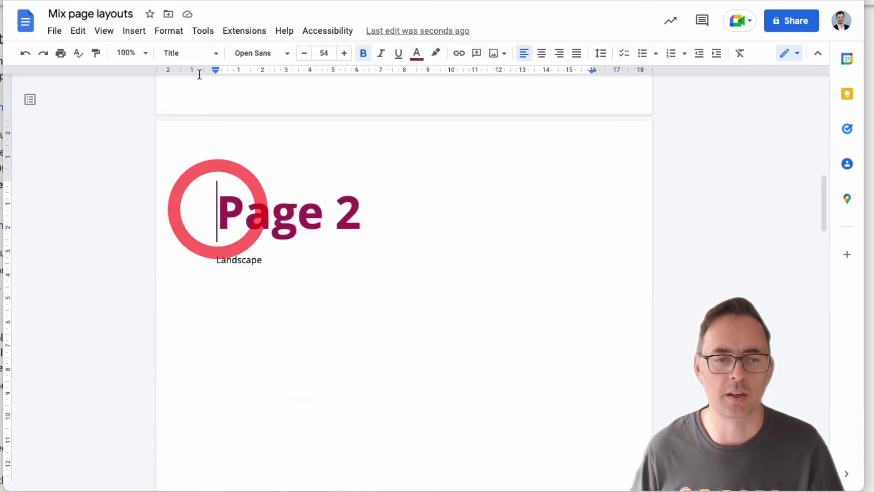
- Insert a Section break (next page) before the Page 2 heading
left_click(137, 36)
mouse_move(224, 367)
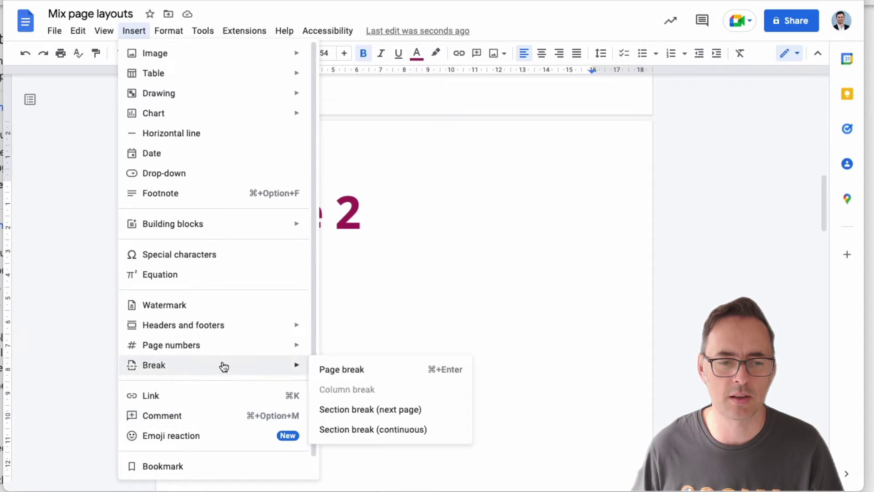
left_click(370, 409)
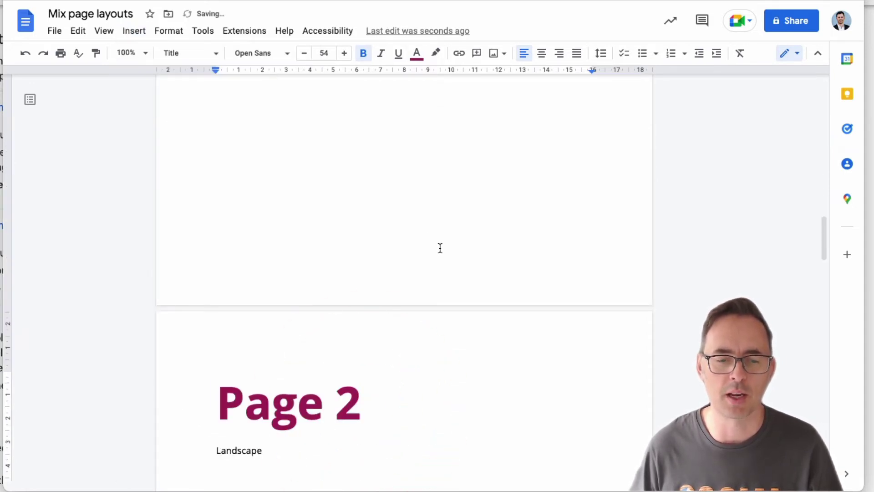
scroll(390, 259, "down", 2)
scroll(380, 277, "up", 10)
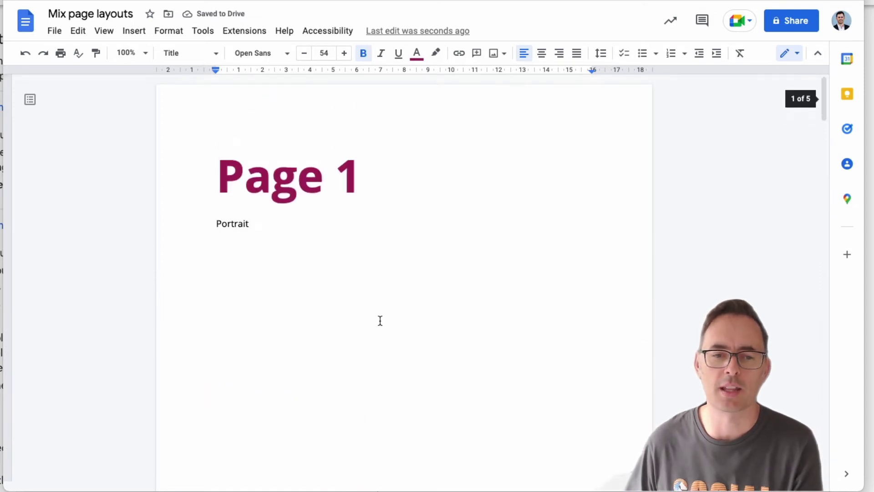
scroll(330, 306, "down", 10)
- Add a page break before the Page 2 heading, moving it onto a fresh page
left_click(275, 298)
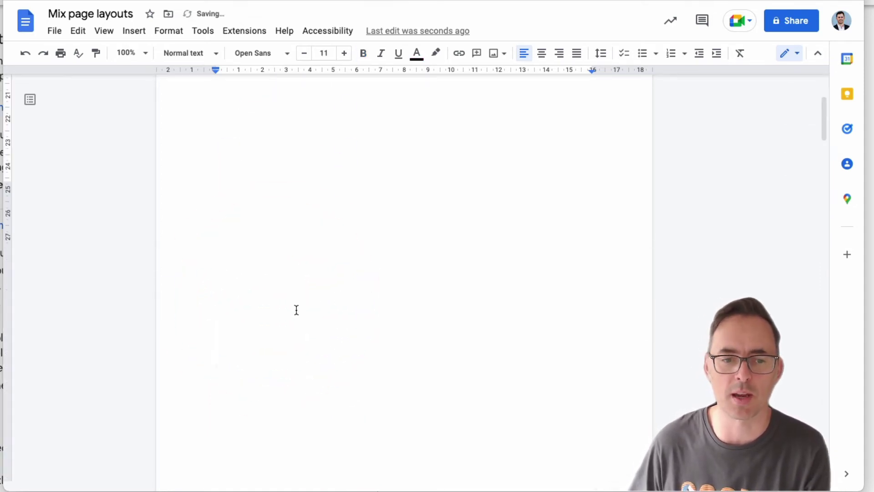
scroll(298, 307, "up", 3)
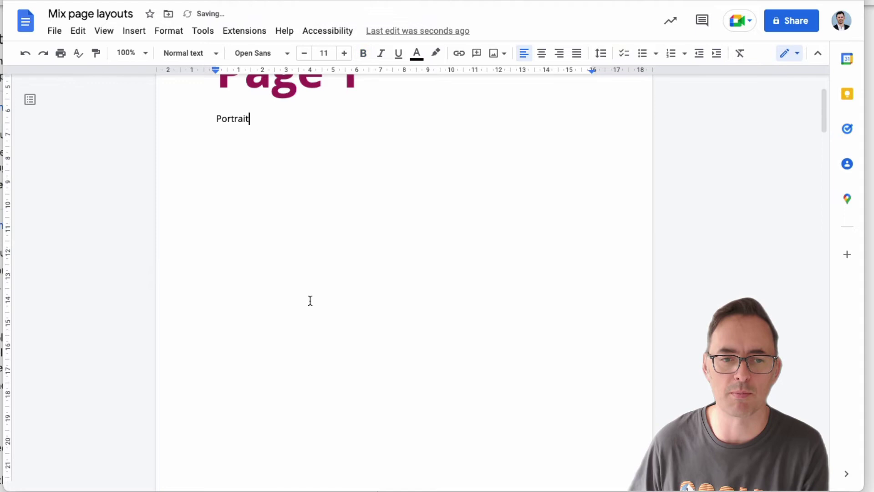
scroll(312, 300, "down", 10)
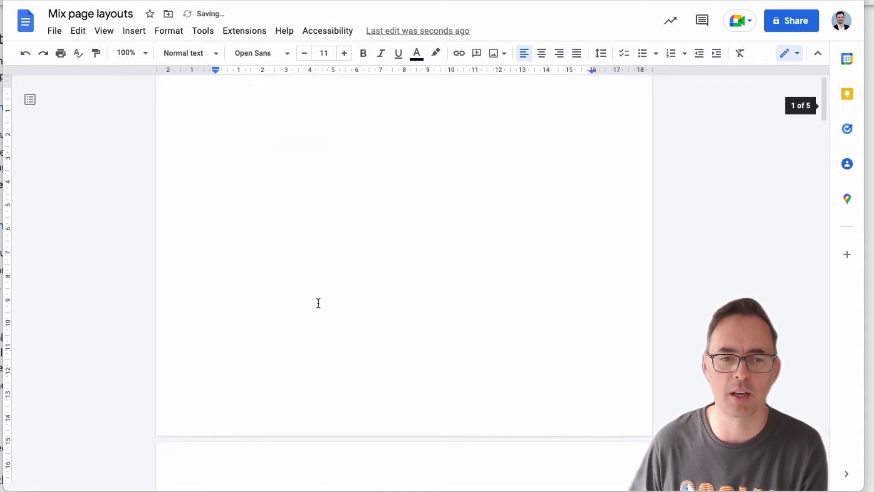
left_click(281, 290)
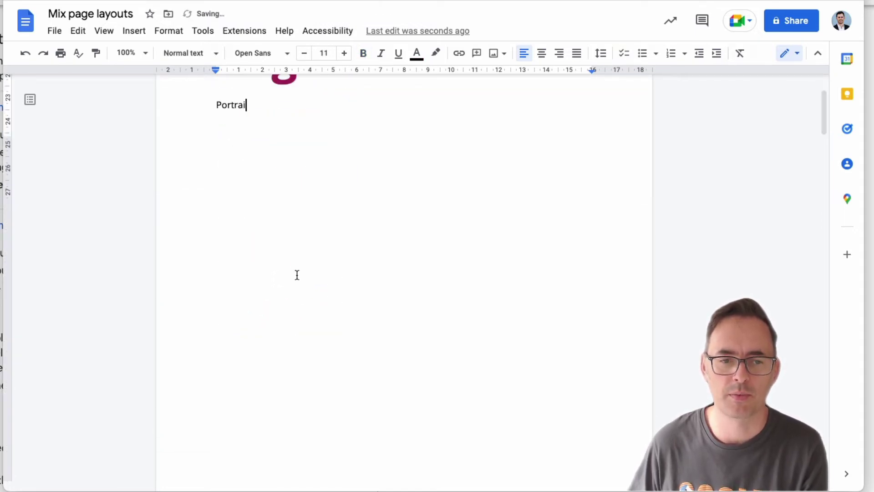
scroll(298, 278, "up", 1)
scroll(346, 294, "down", 10)
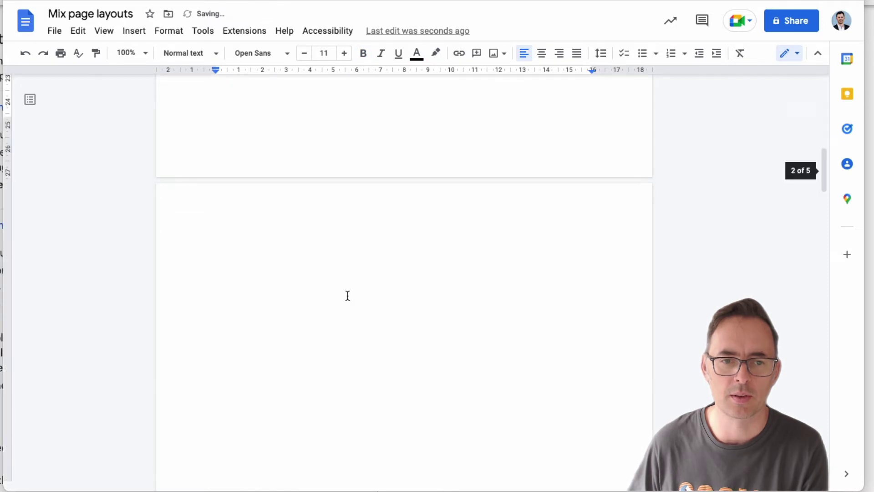
key("ctrl+Return")
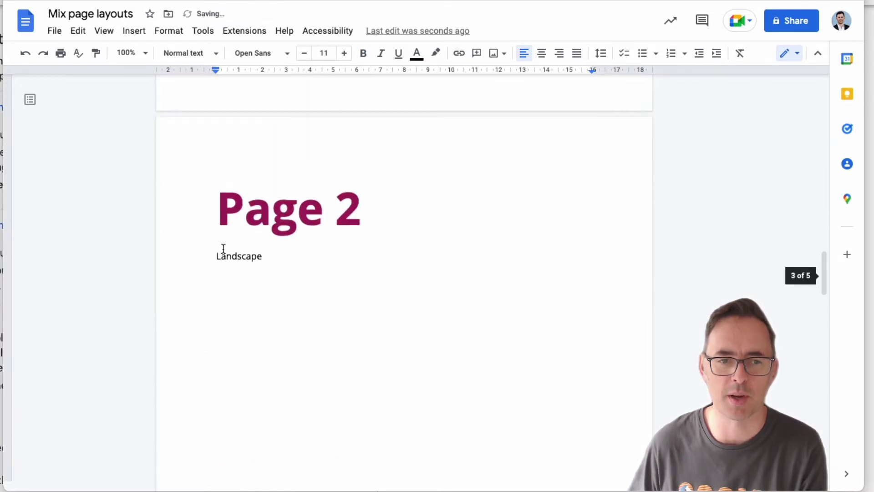
left_click(213, 205)
scroll(450, 306, "up", 5)
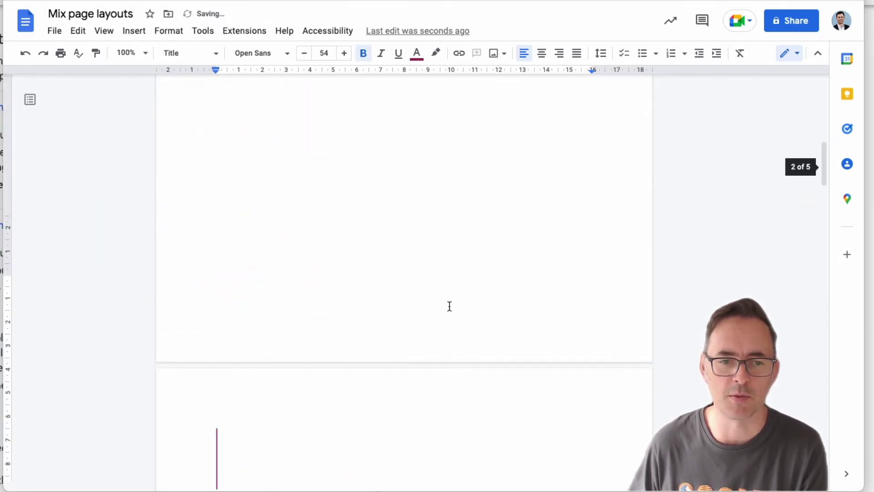
scroll(449, 306, "down", 10)
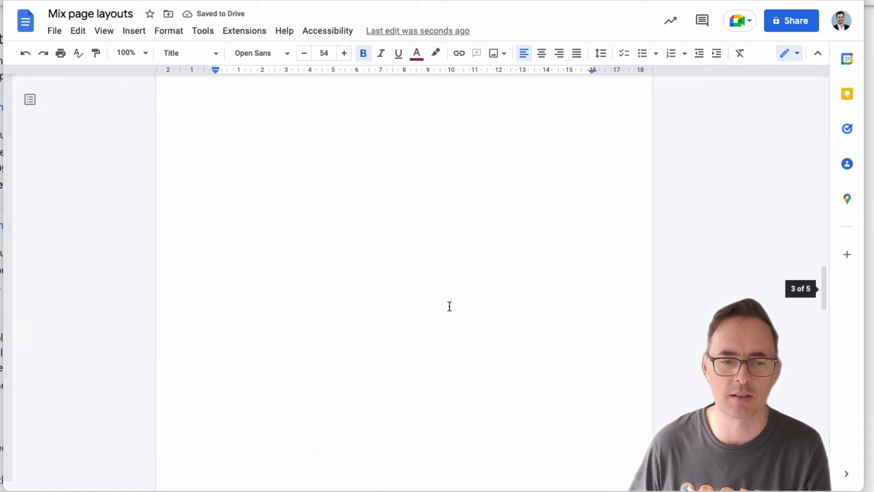
scroll(450, 306, "down", 8)
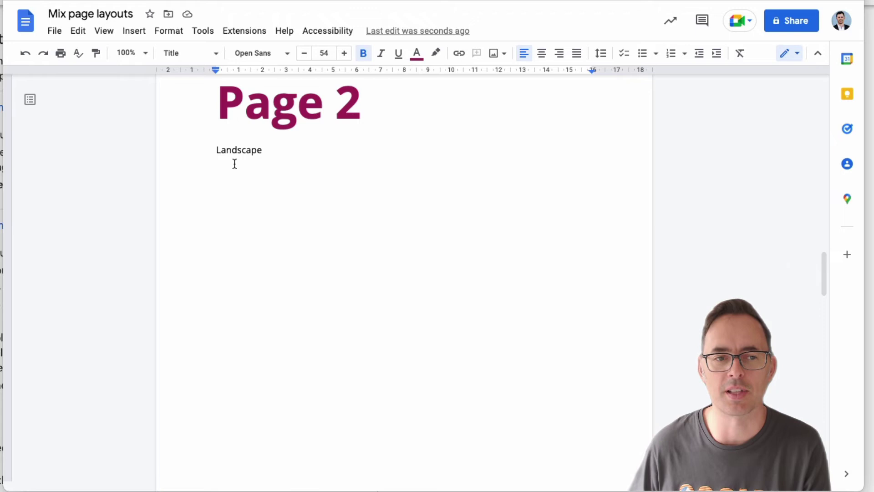
- Delete the blank line before Page 4 and insert a next-page section break there
scroll(280, 195, "down", 8)
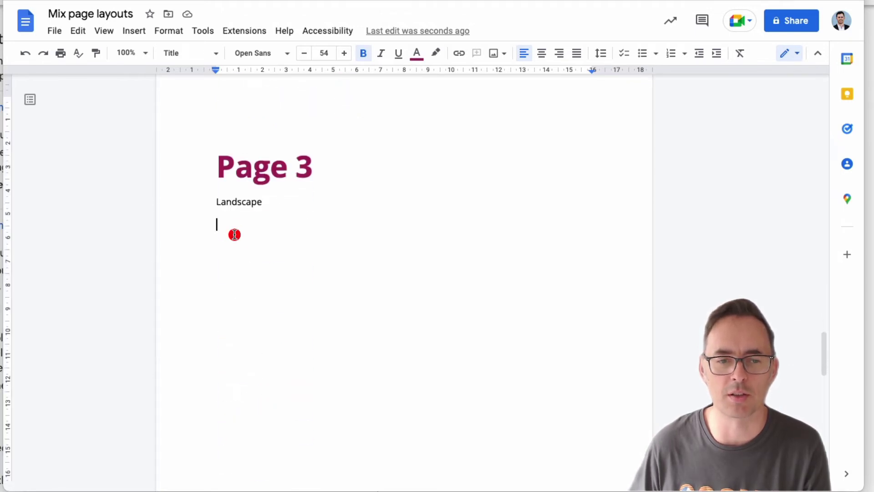
left_click(234, 235)
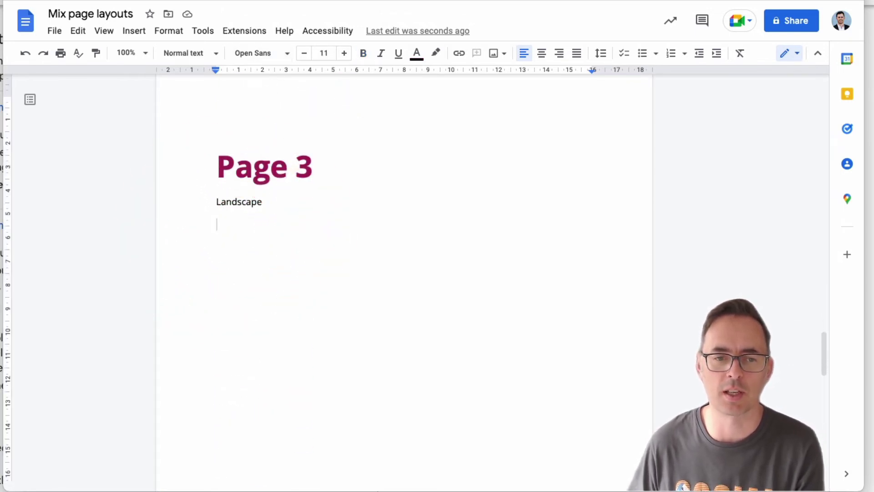
key("Delete")
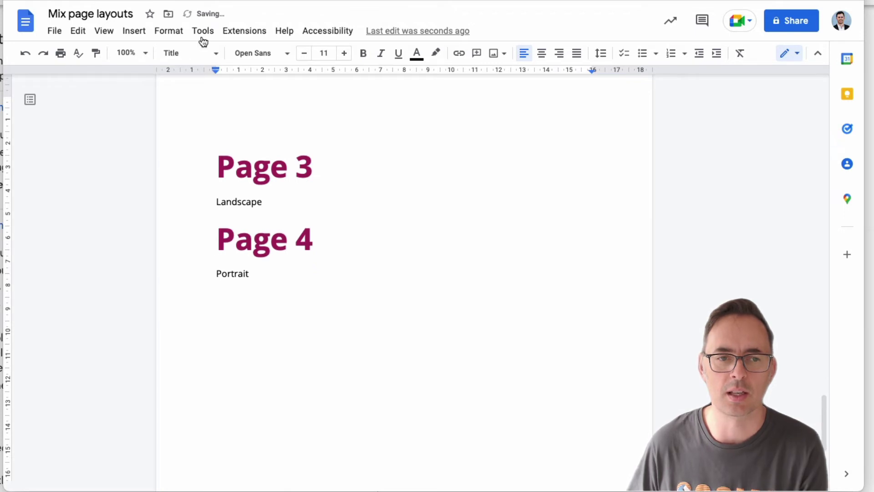
left_click(134, 32)
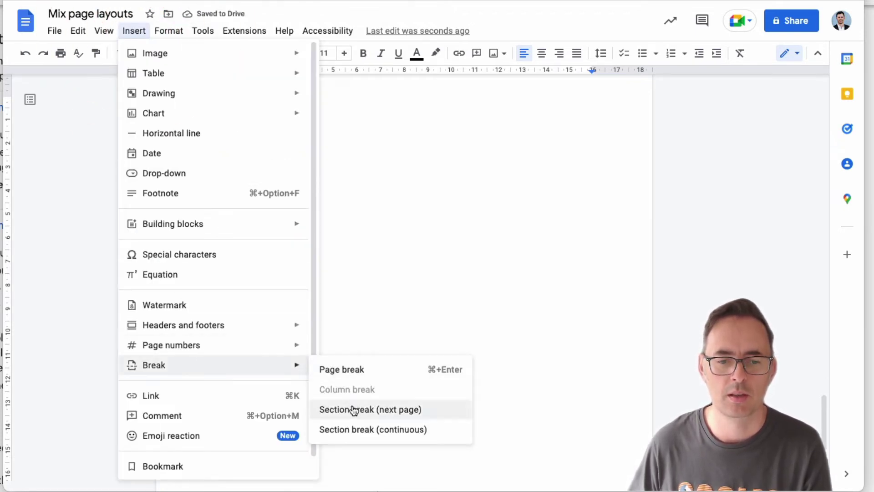
left_click(354, 411)
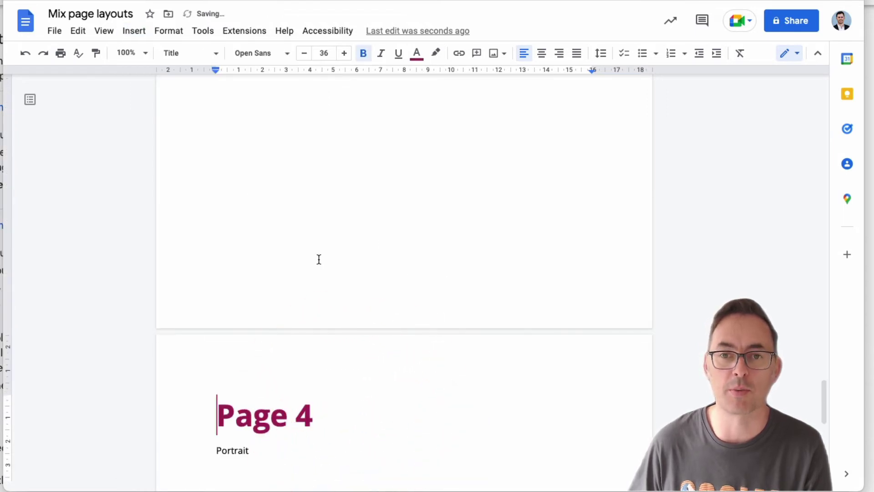
- Delete the empty line at the top of page 2
scroll(319, 258, "up", 5)
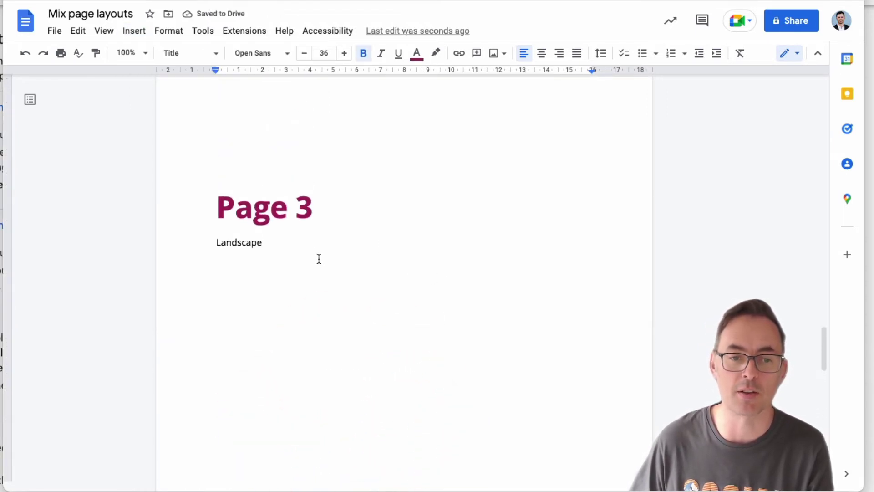
scroll(296, 234, "down", 5)
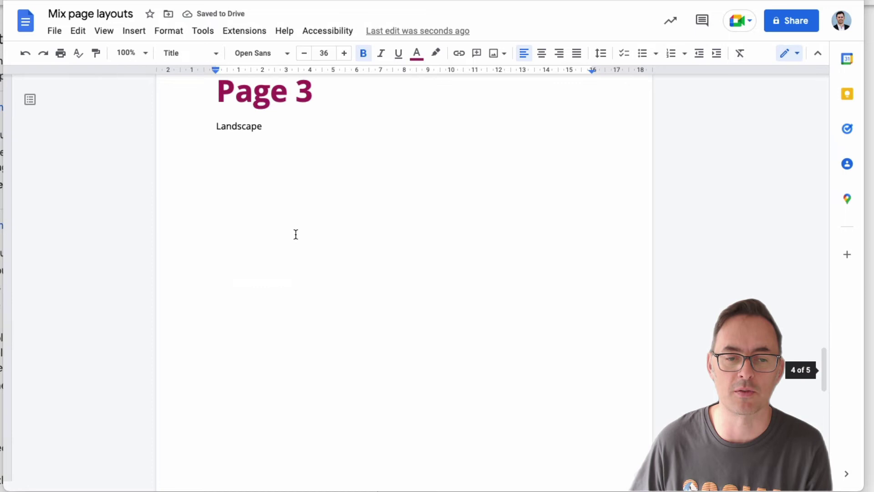
scroll(295, 234, "up", 8)
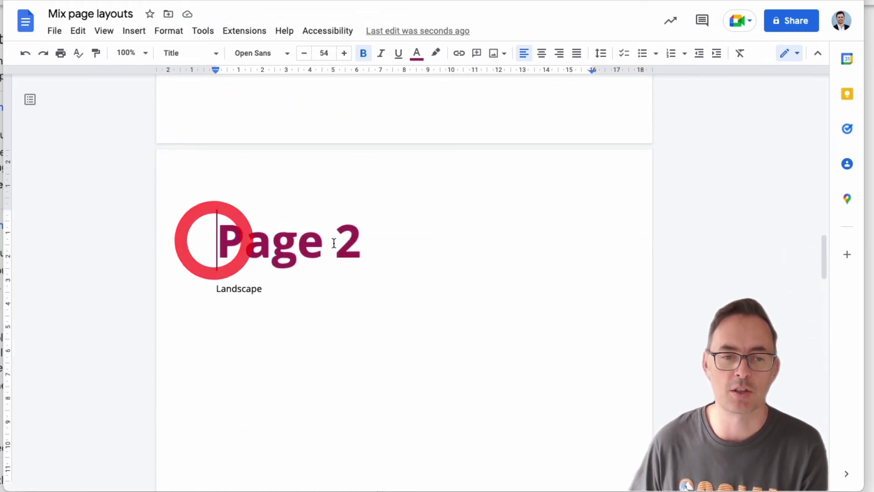
scroll(336, 243, "up", 10)
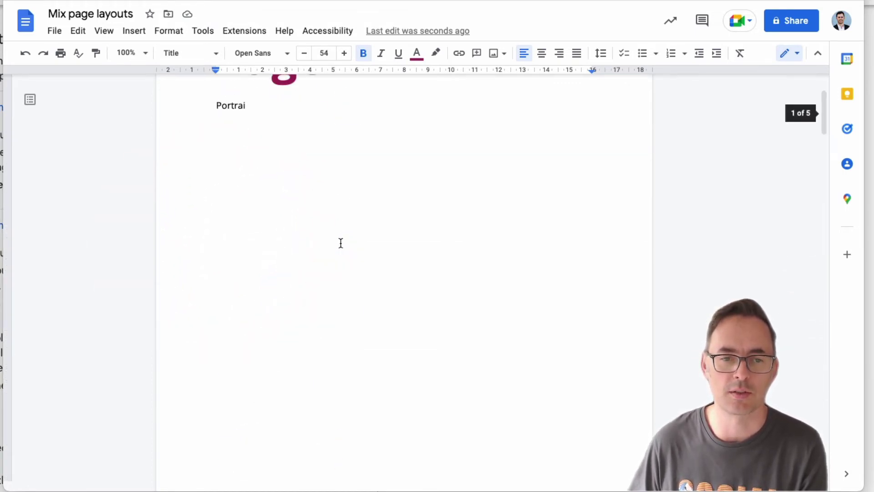
scroll(341, 243, "up", 3)
scroll(360, 239, "down", 10)
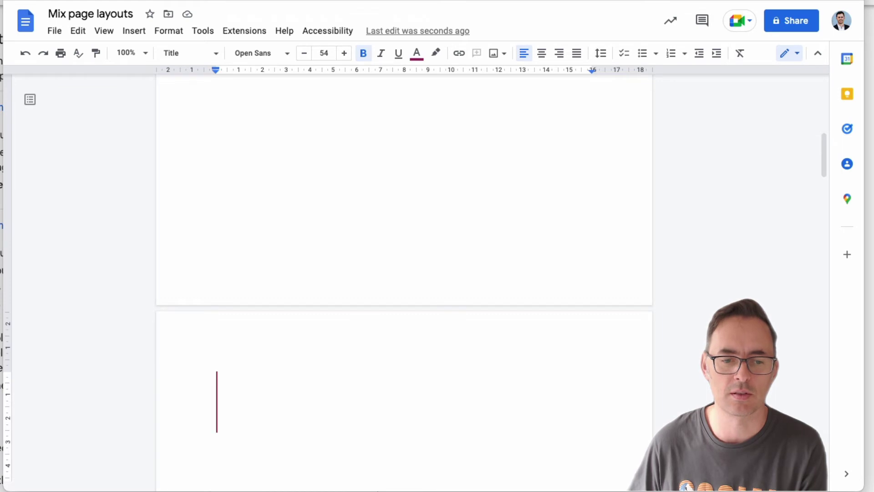
key("BackSpace")
scroll(286, 182, "up", 3)
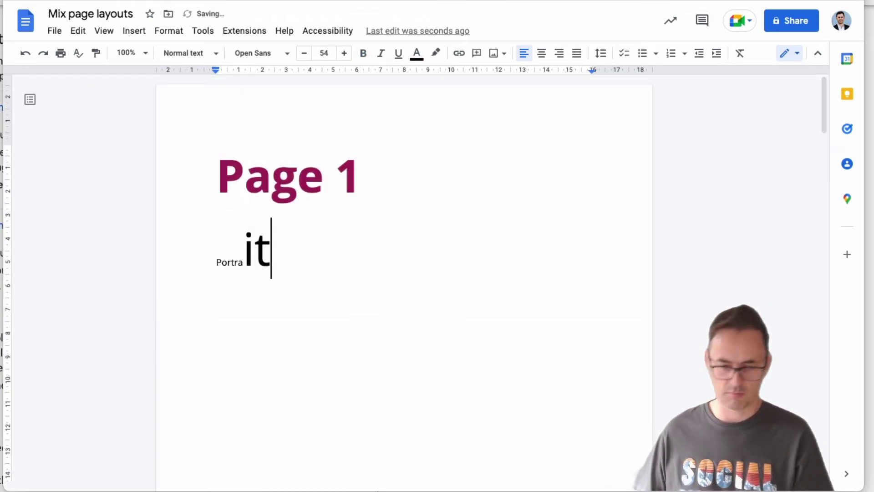
scroll(308, 232, "down", 15)
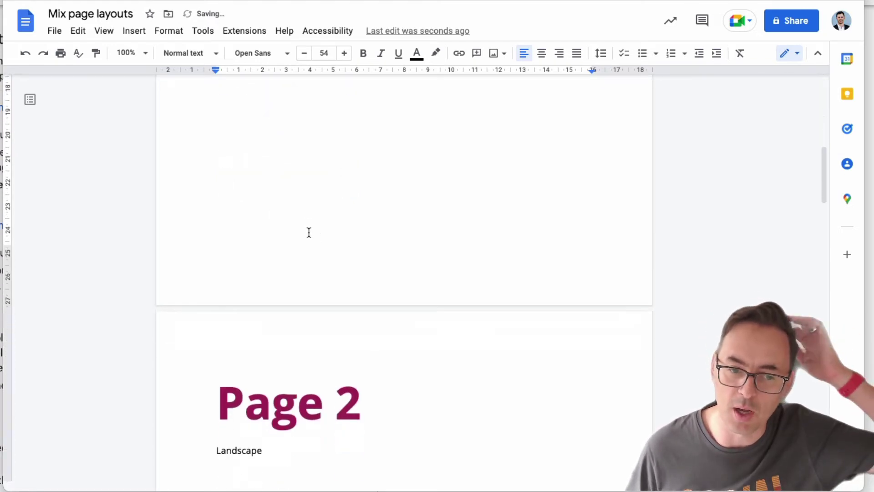
scroll(309, 233, "down", 5)
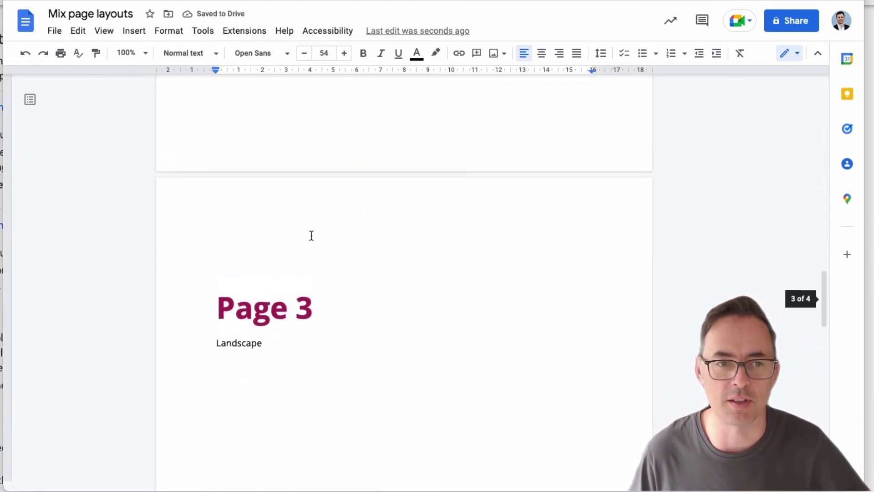
scroll(309, 232, "up", 10)
left_click(102, 30)
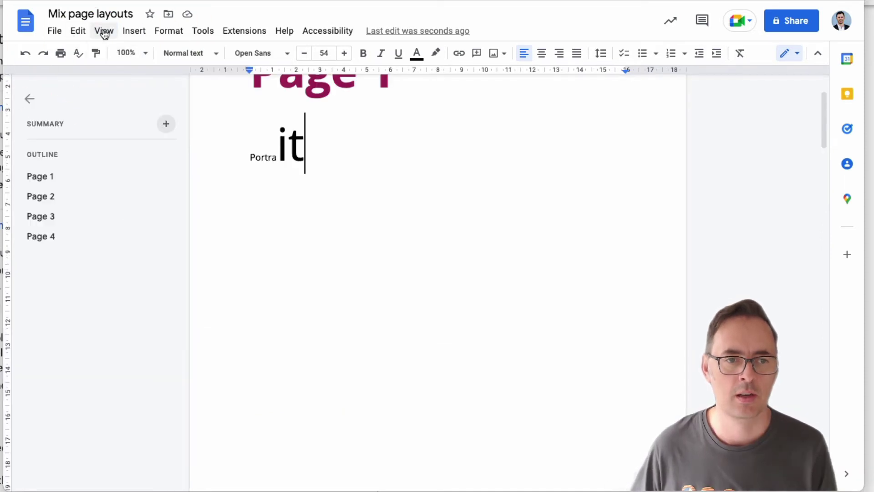
left_click(104, 32)
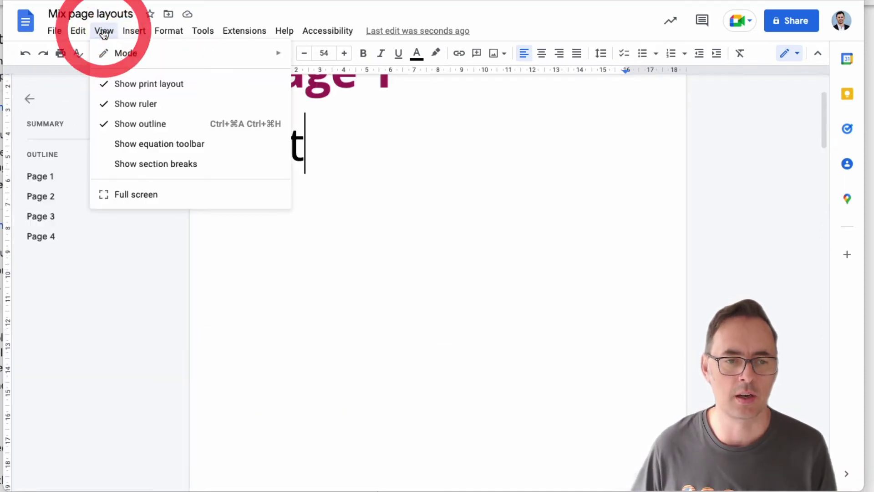
left_click(176, 165)
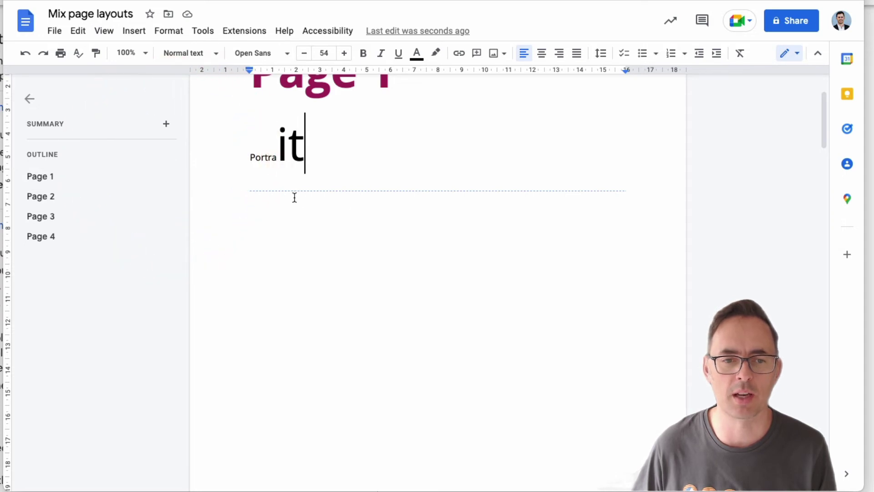
scroll(337, 216, "up", 2)
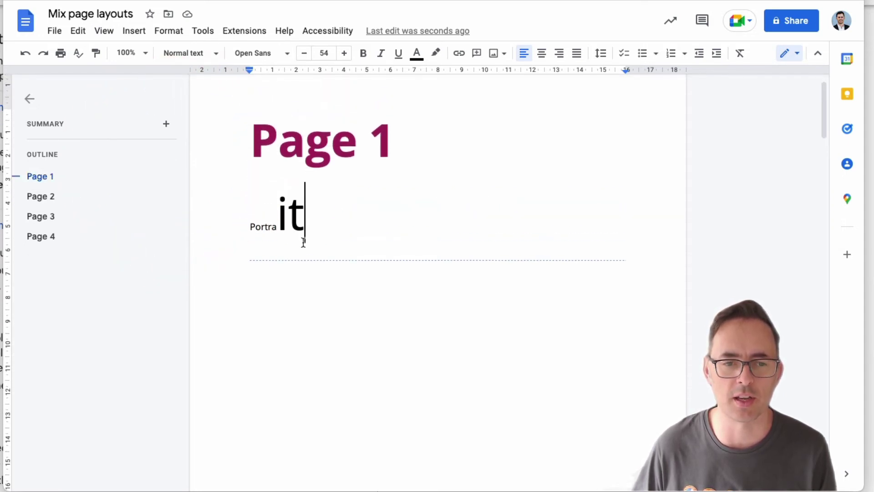
scroll(309, 263, "down", 12)
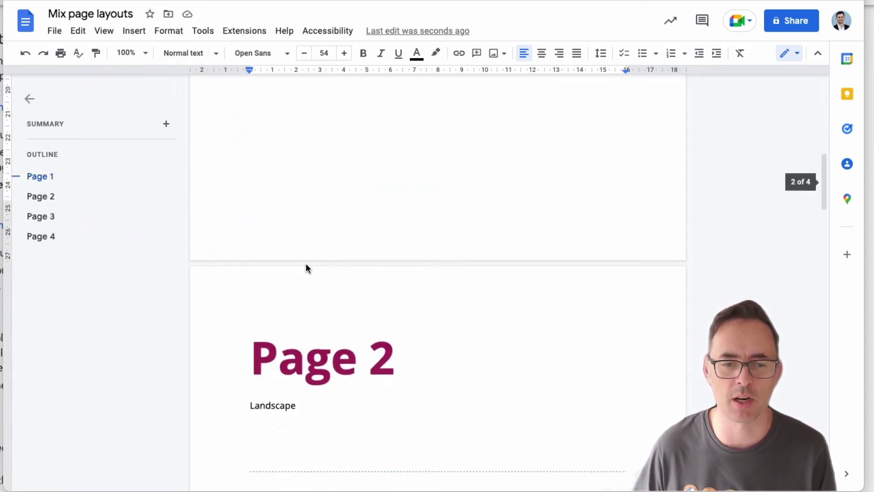
scroll(302, 257, "down", 6)
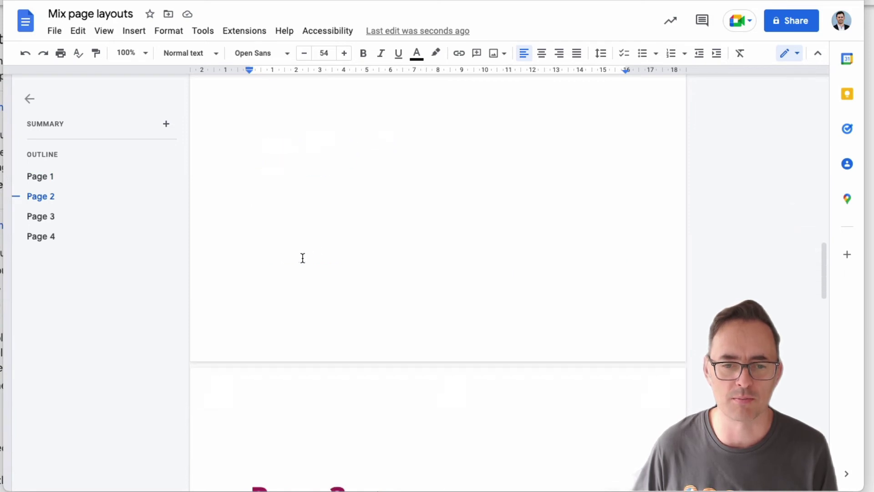
scroll(378, 244, "down", 10)
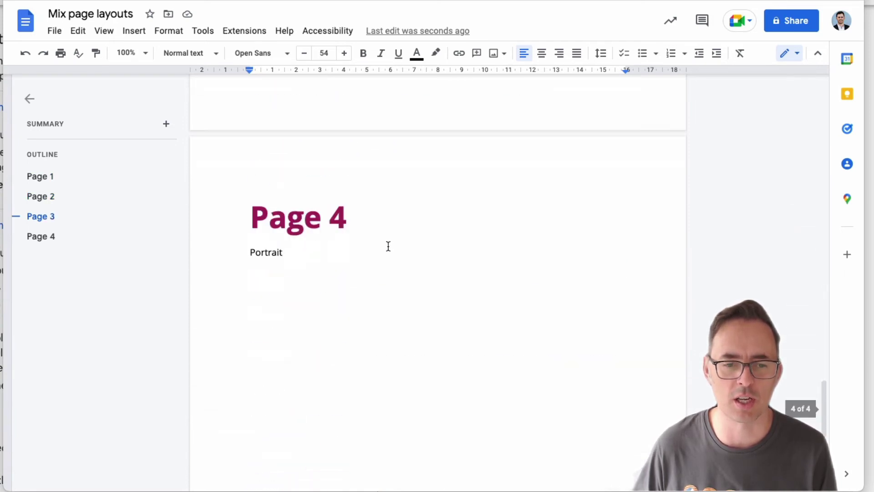
scroll(388, 245, "up", 2)
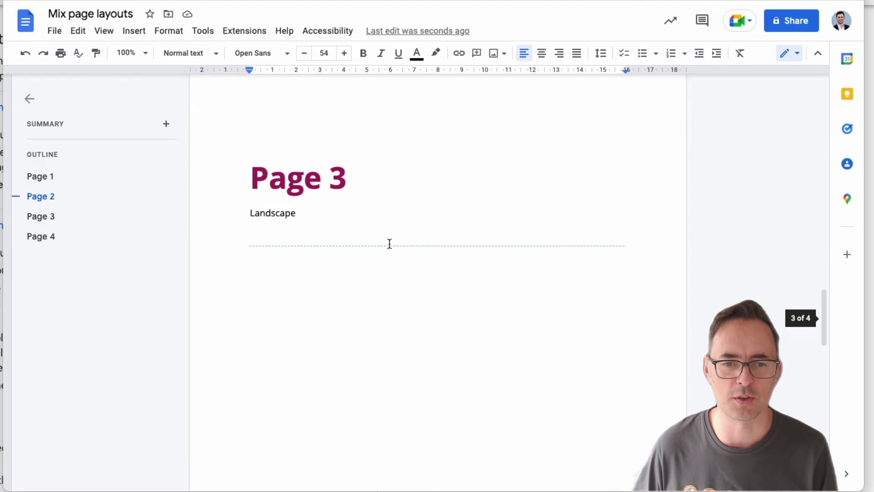
scroll(390, 244, "up", 8)
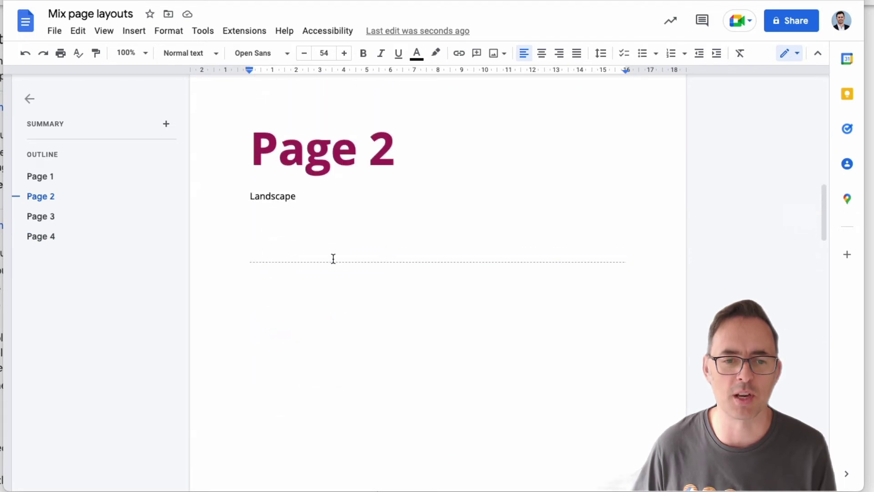
- In Page setup, set section 2 (Page 2) alone to landscape orientation
left_click(333, 258)
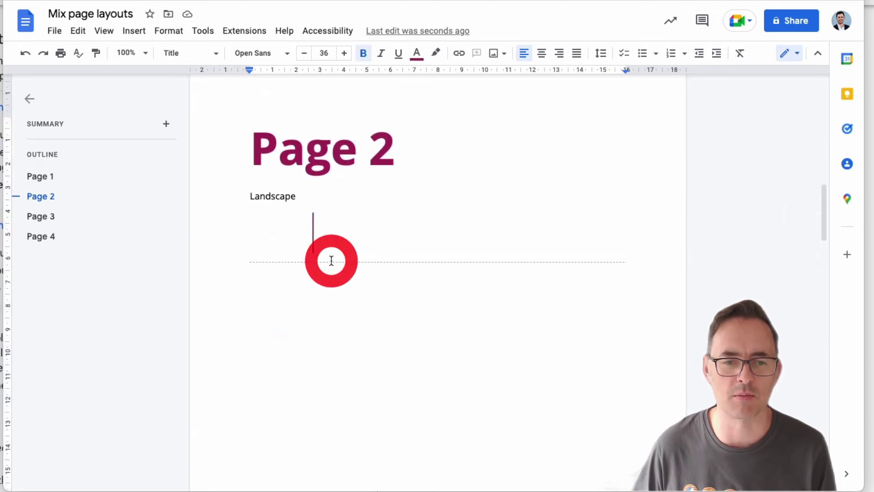
left_click(55, 32)
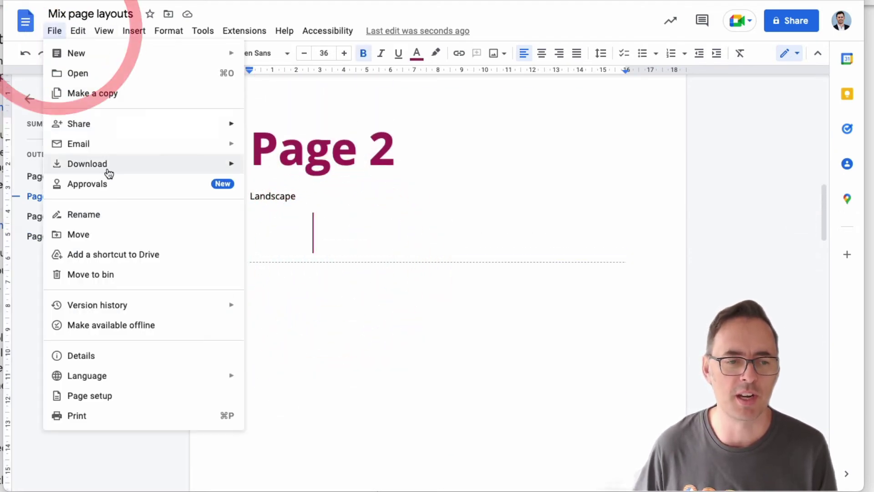
left_click(101, 401)
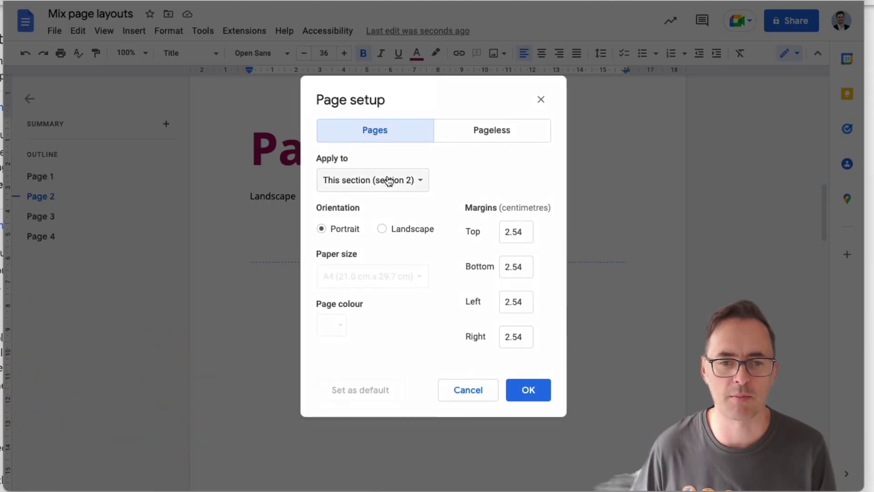
left_click(391, 179)
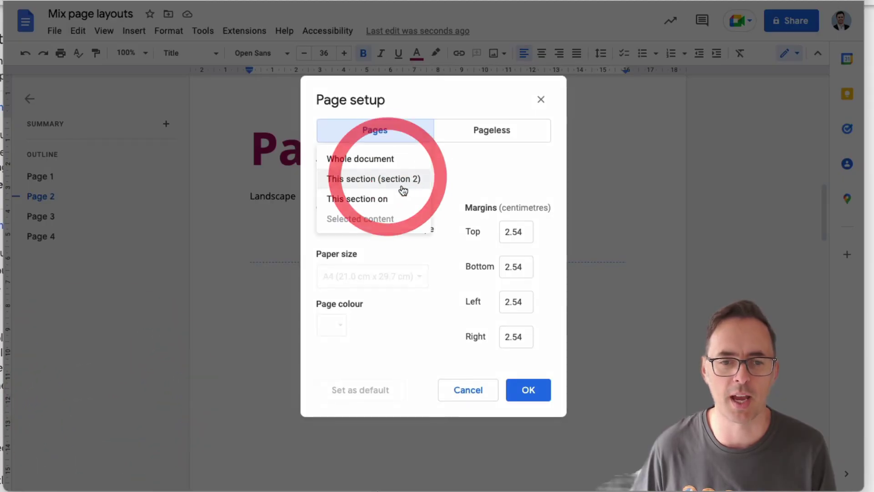
left_click(365, 180)
left_click(382, 229)
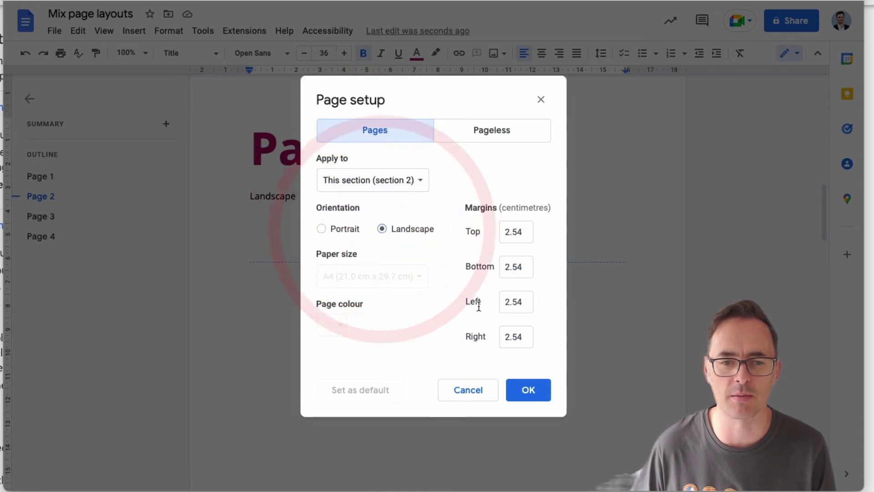
left_click(383, 181)
left_click(392, 183)
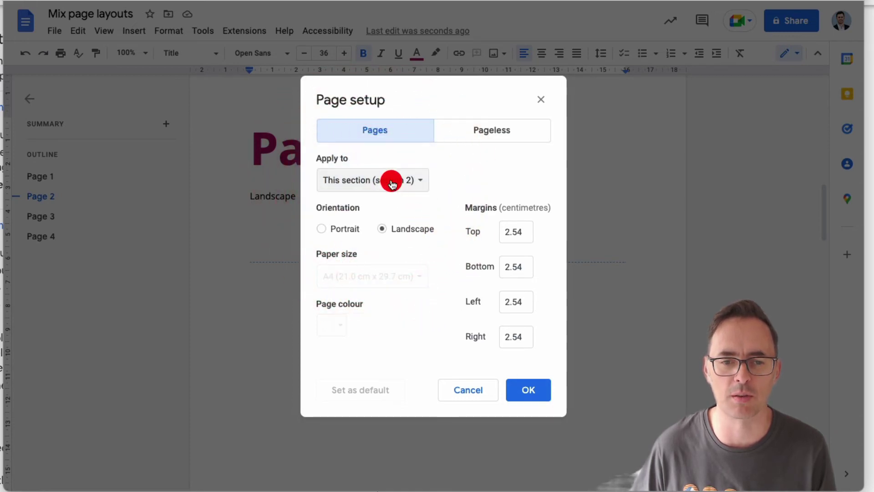
left_click(532, 391)
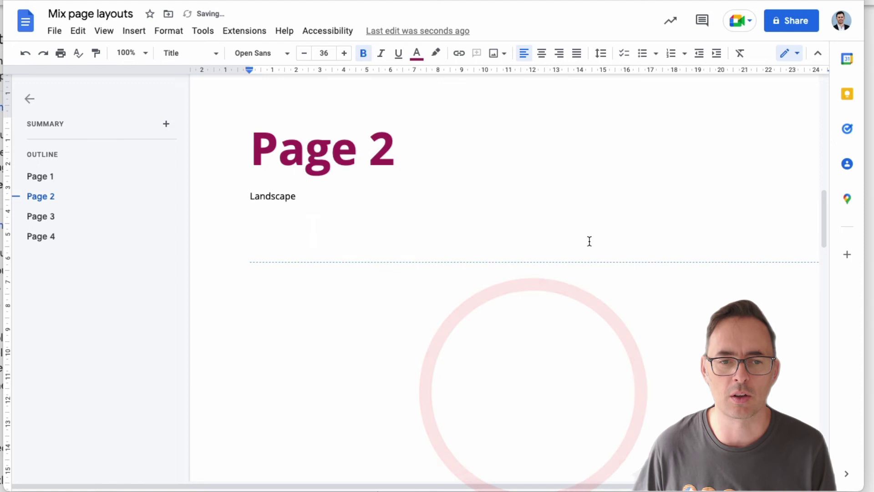
- Hide the document outline panel and scroll through the pages to check the layout
left_click(31, 100)
scroll(512, 310, "up", 8)
scroll(513, 311, "down", 10)
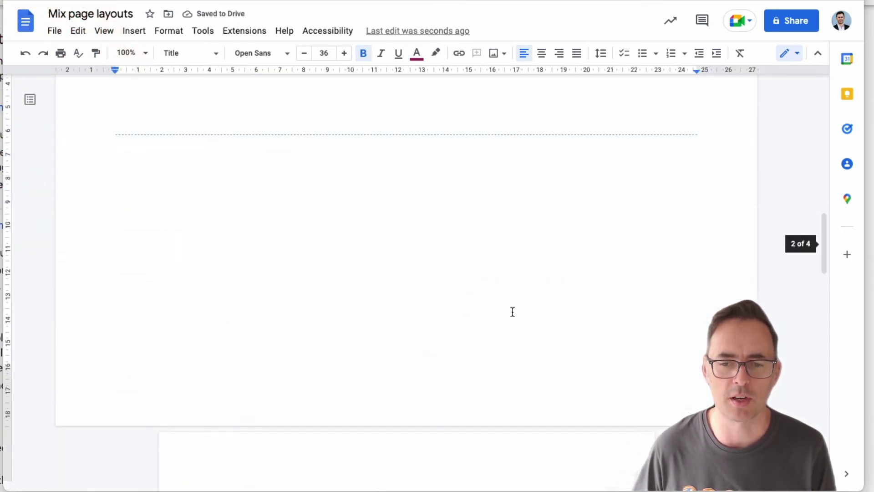
scroll(512, 311, "down", 15)
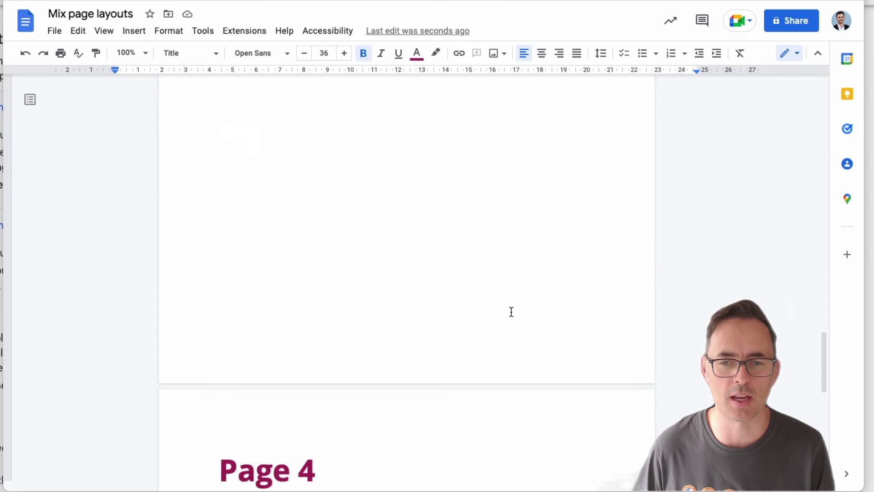
scroll(512, 311, "down", 8)
scroll(509, 312, "up", 18)
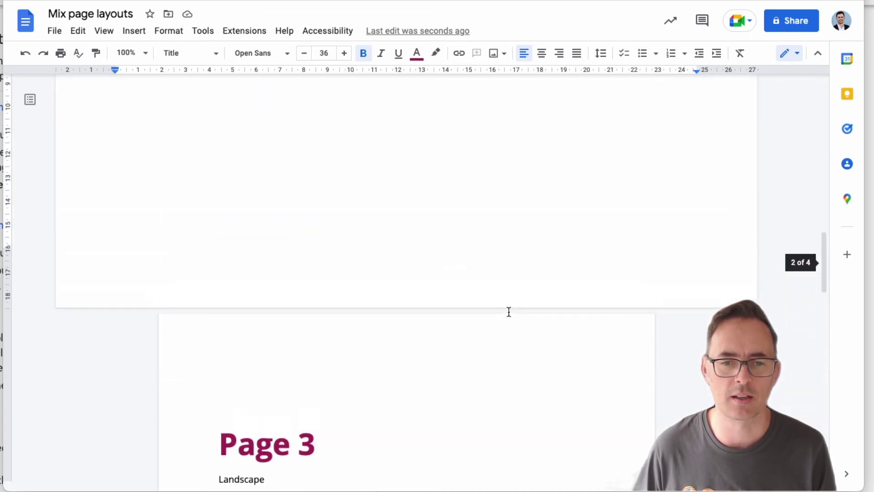
scroll(509, 312, "up", 7)
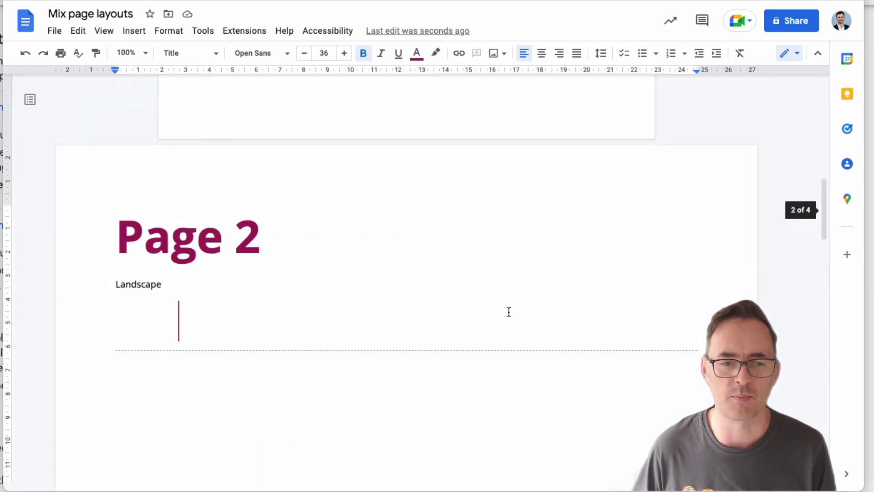
- Apply landscape orientation to 'This section onwards' in Page setup
left_click(54, 32)
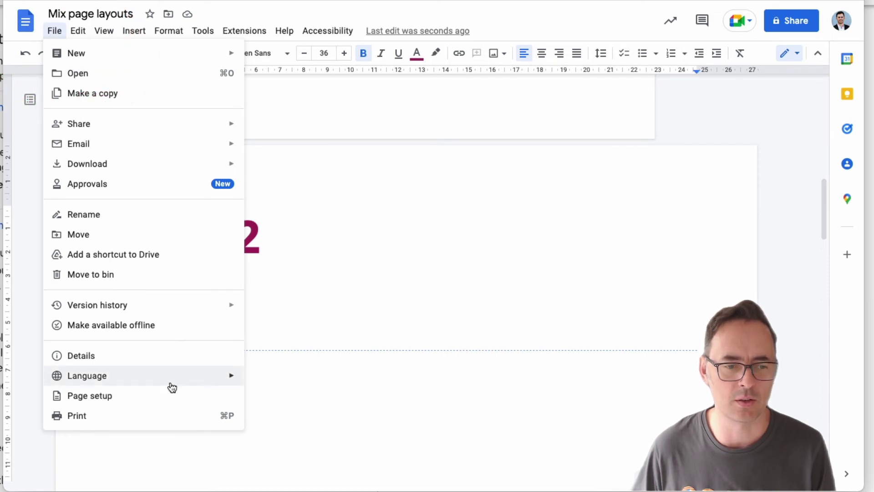
left_click(152, 396)
left_click(393, 178)
left_click(385, 200)
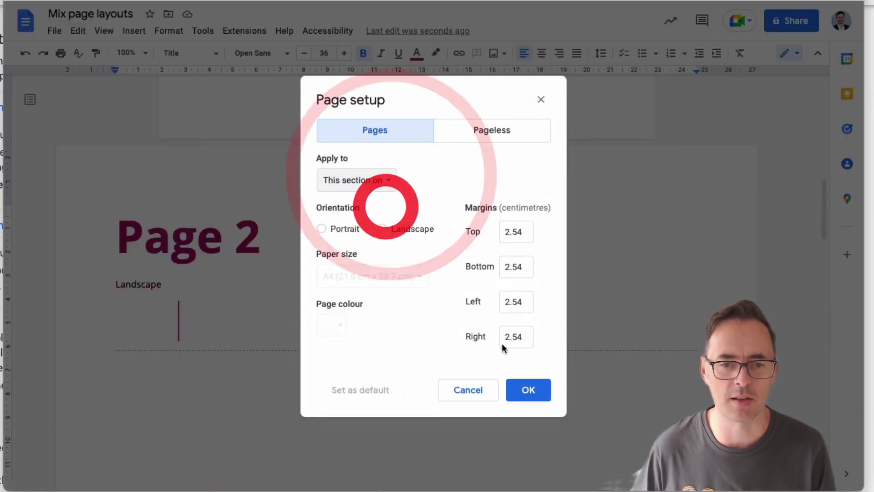
left_click(403, 232)
left_click(528, 389)
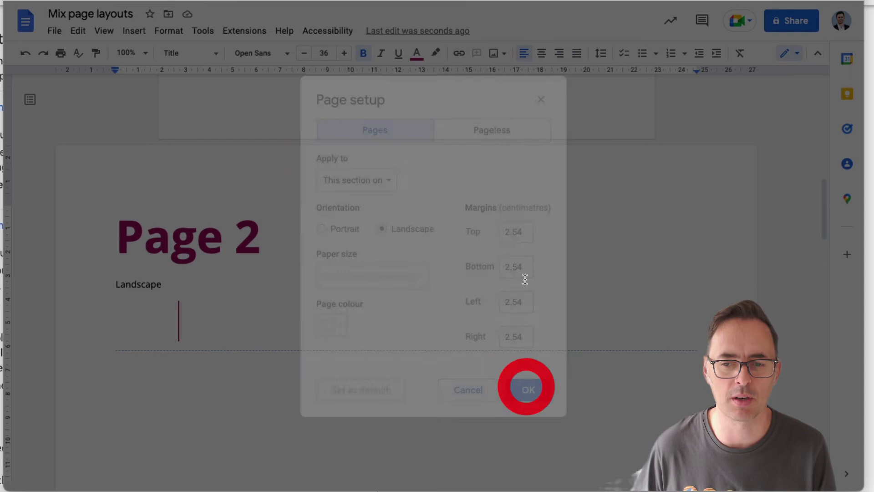
- Set section 4 (Page 4) alone back to portrait orientation
scroll(553, 215, "down", 10)
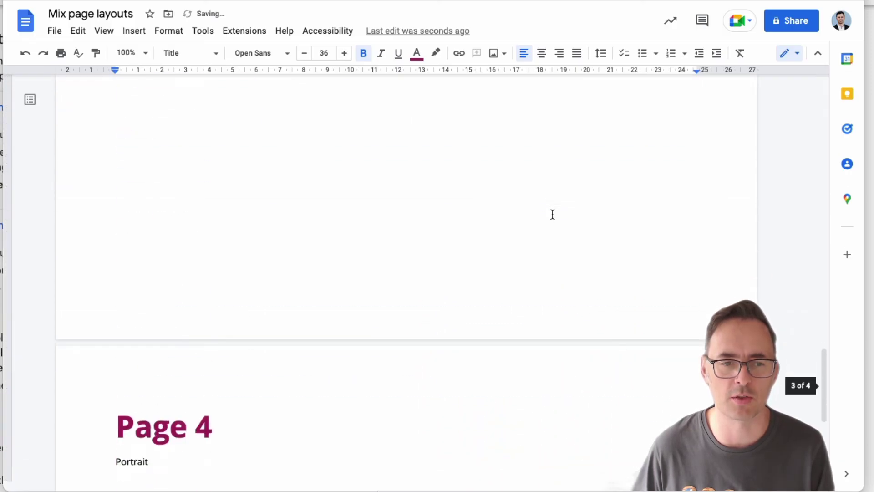
left_click(278, 188)
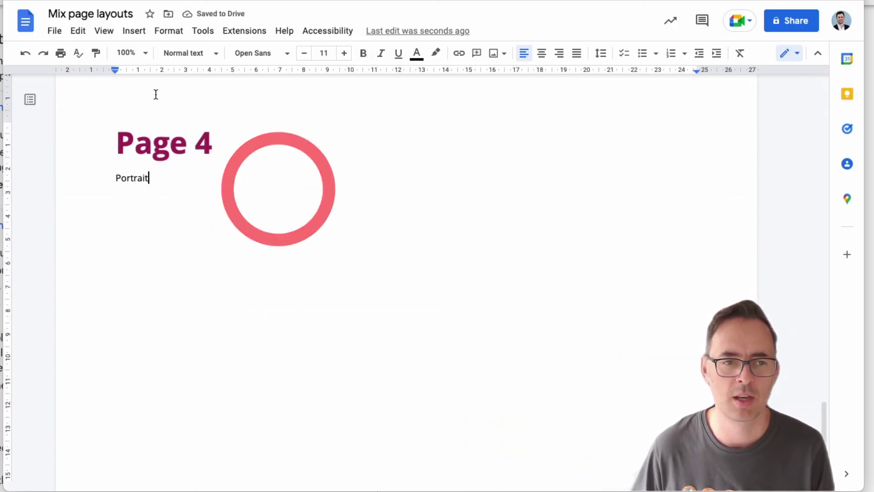
left_click(58, 35)
left_click(105, 395)
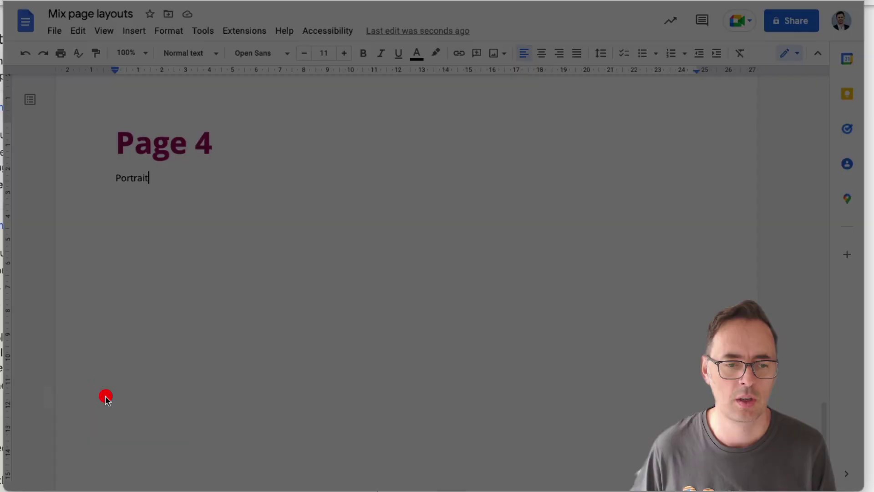
left_click(362, 182)
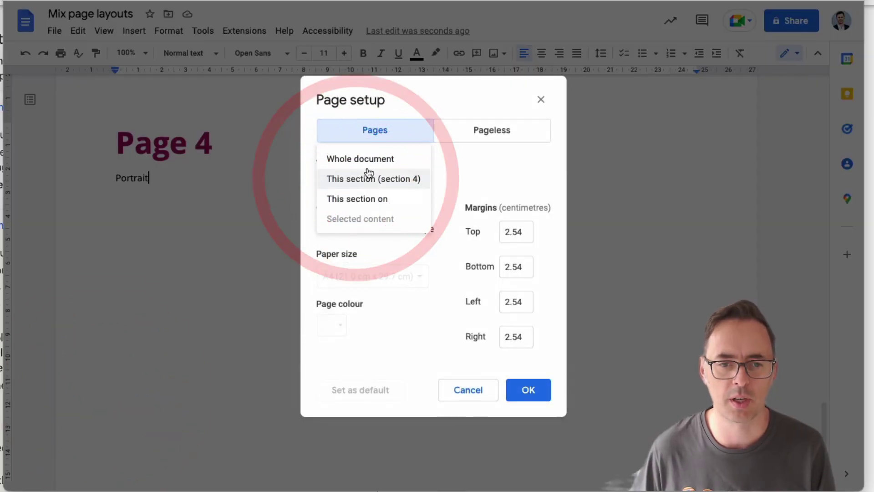
left_click(373, 181)
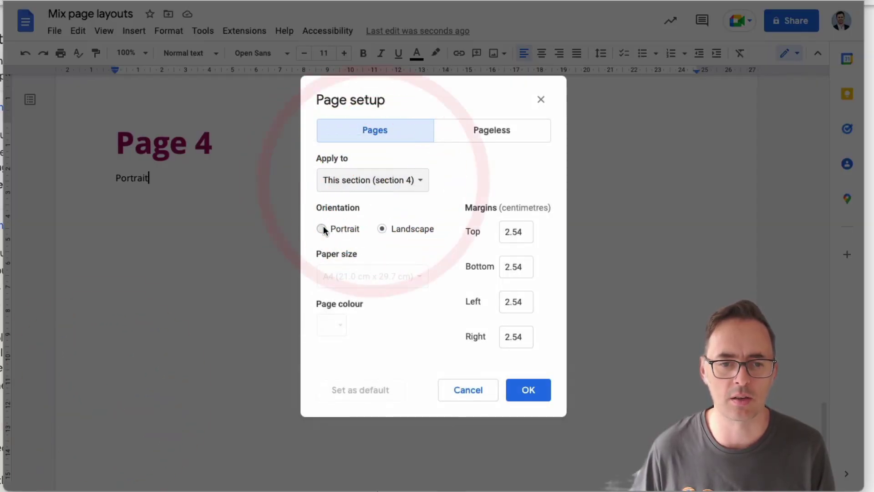
left_click(321, 229)
left_click(530, 392)
scroll(586, 279, "up", 5)
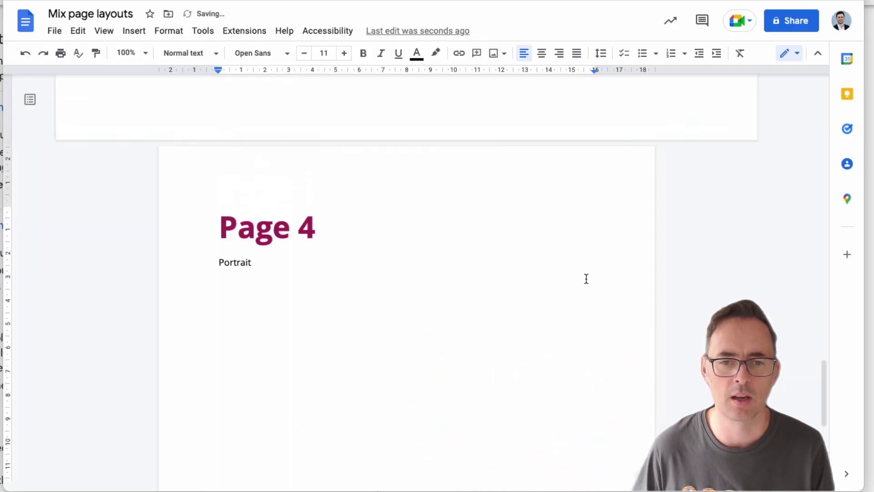
scroll(587, 279, "up", 20)
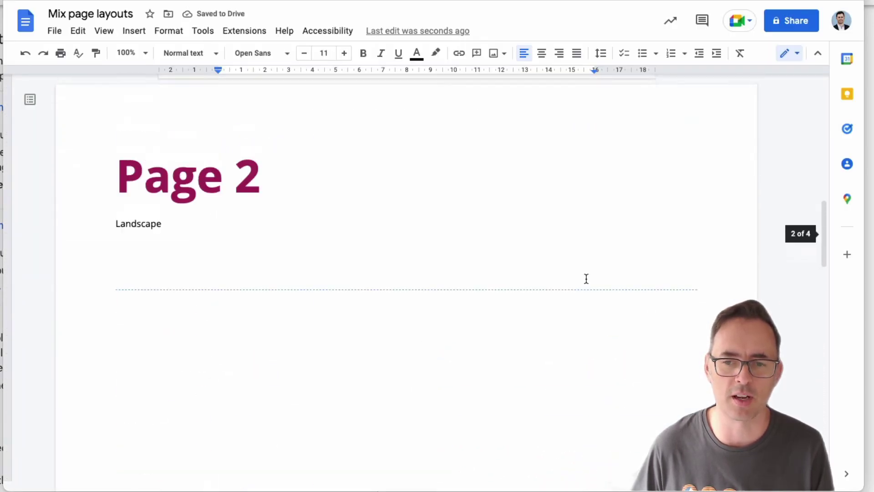
scroll(586, 278, "down", 15)
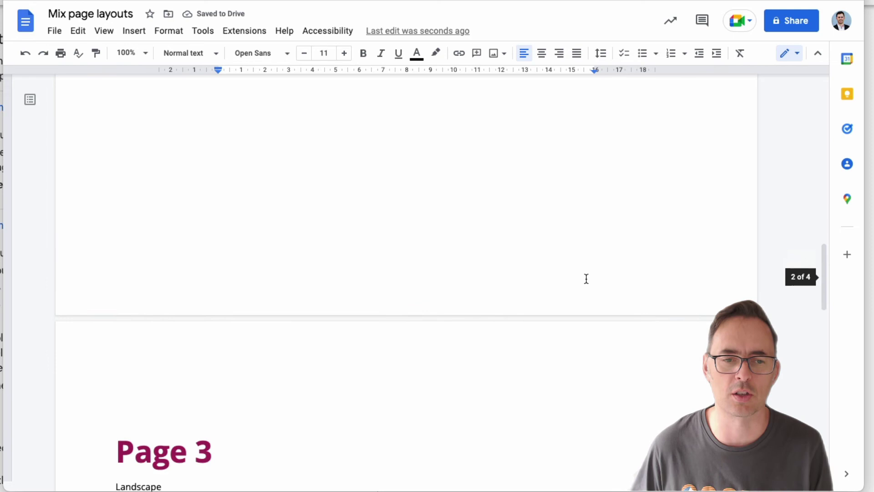
scroll(586, 279, "down", 10)
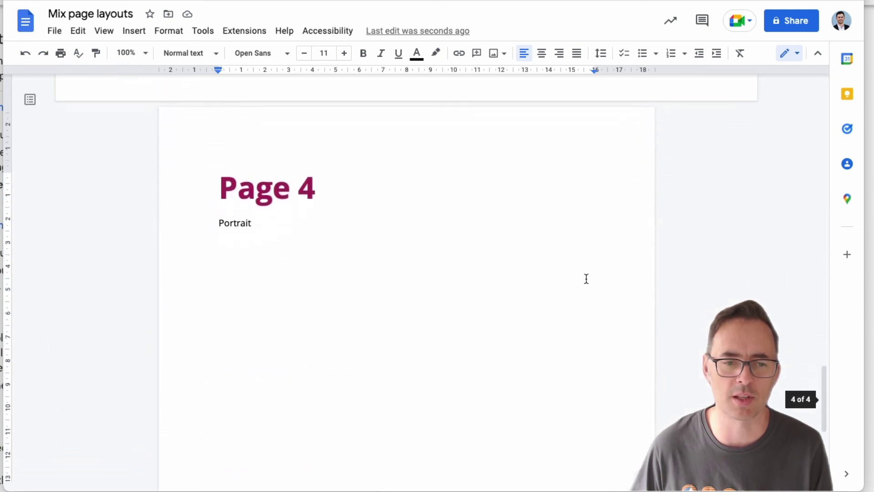
scroll(579, 277, "up", 10)
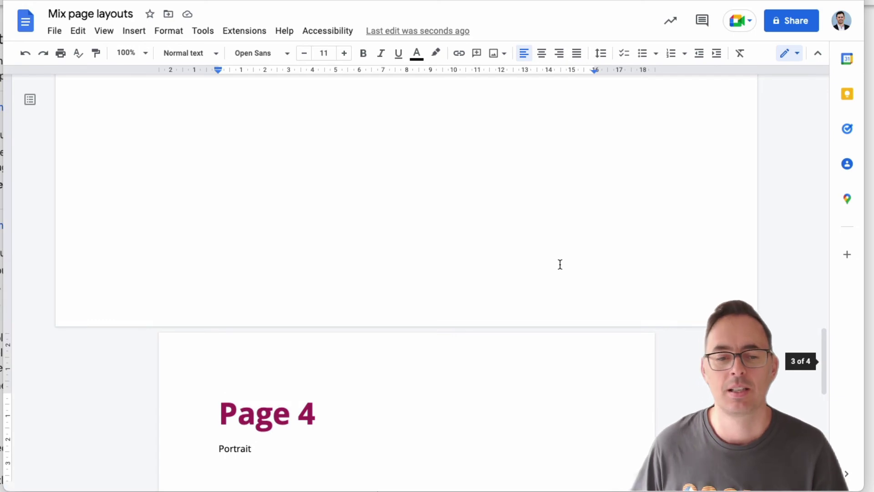
scroll(560, 264, "down", 2)
scroll(560, 265, "up", 20)
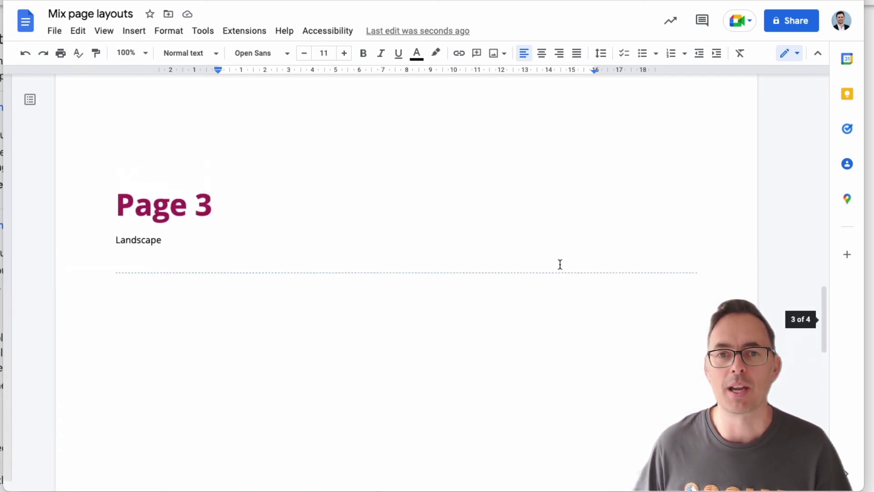
scroll(560, 264, "up", 2)
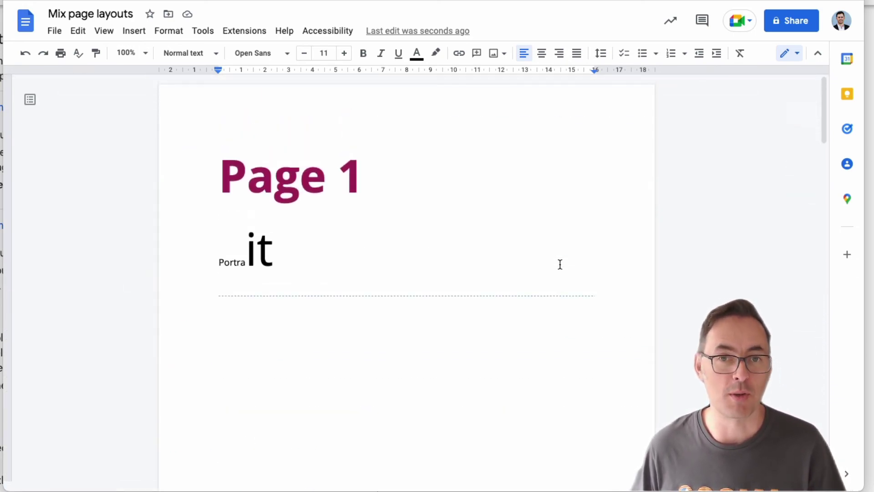